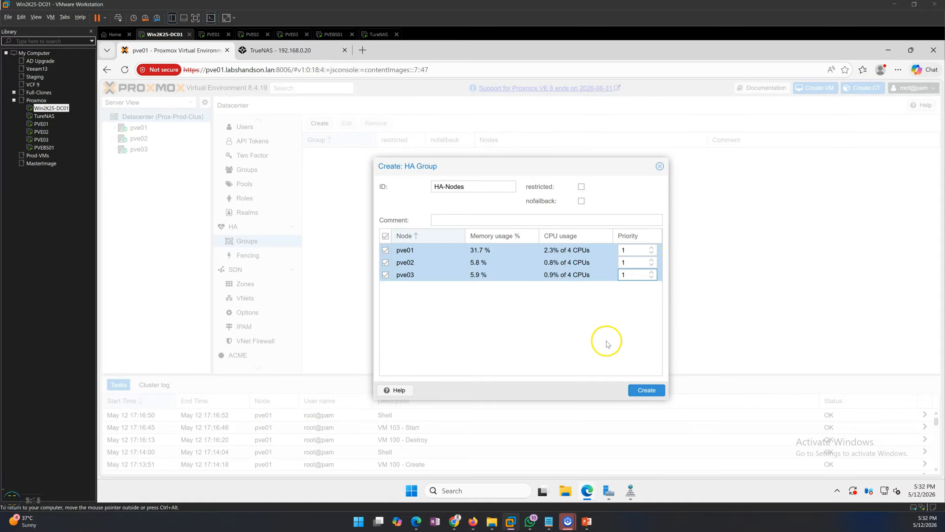
Create the HA group HA-Nodes with nodes pve01, pve02 and pve03, each at priority 1
click(647, 390)
click(343, 155)
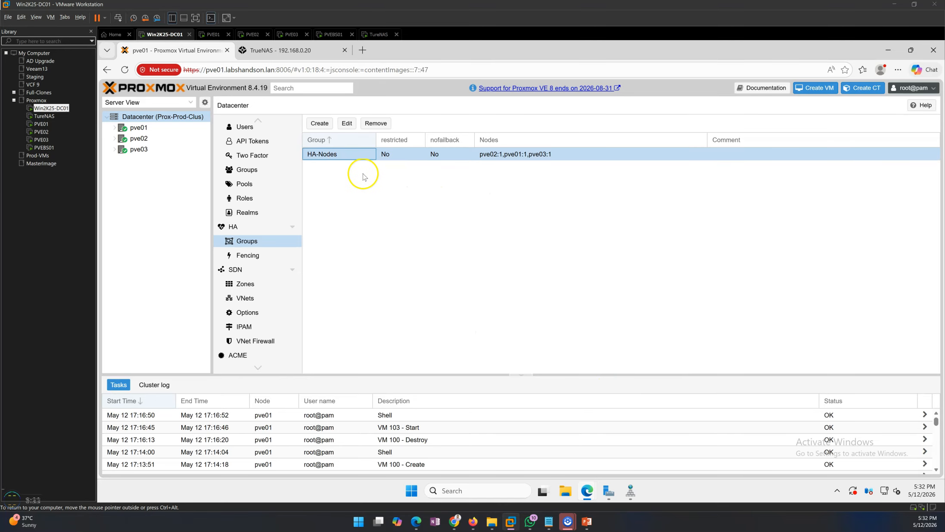
click(488, 231)
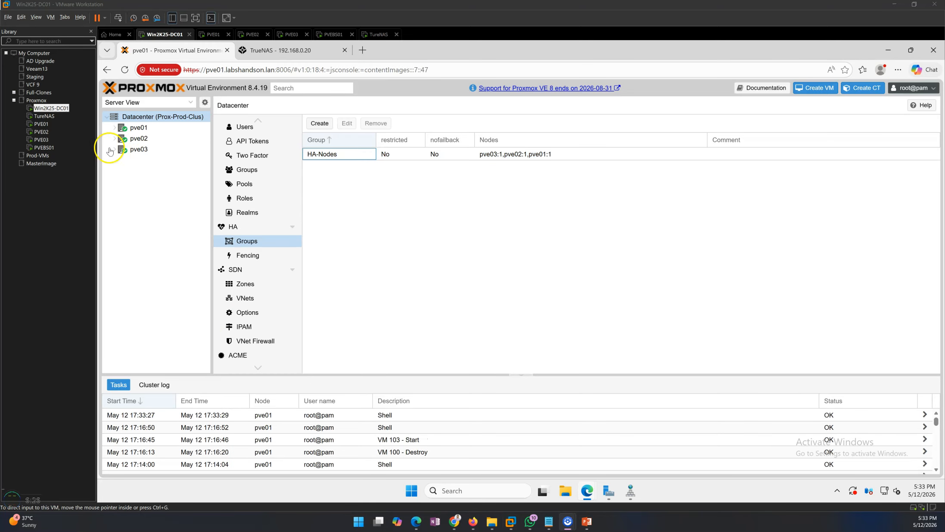
click(469, 216)
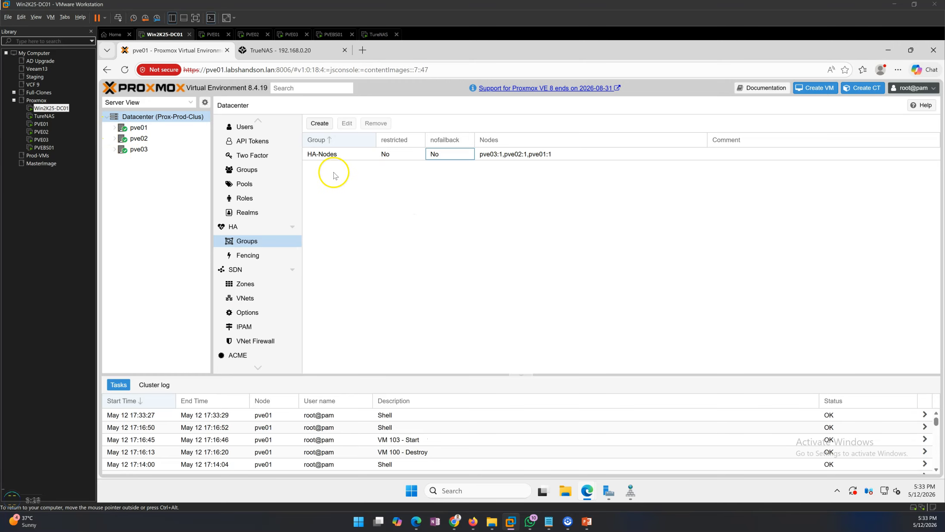
Migrate the running VM 103 from pve01 to node pve02, with TrueNAS-LVM as the target storage
click(114, 127)
click(169, 138)
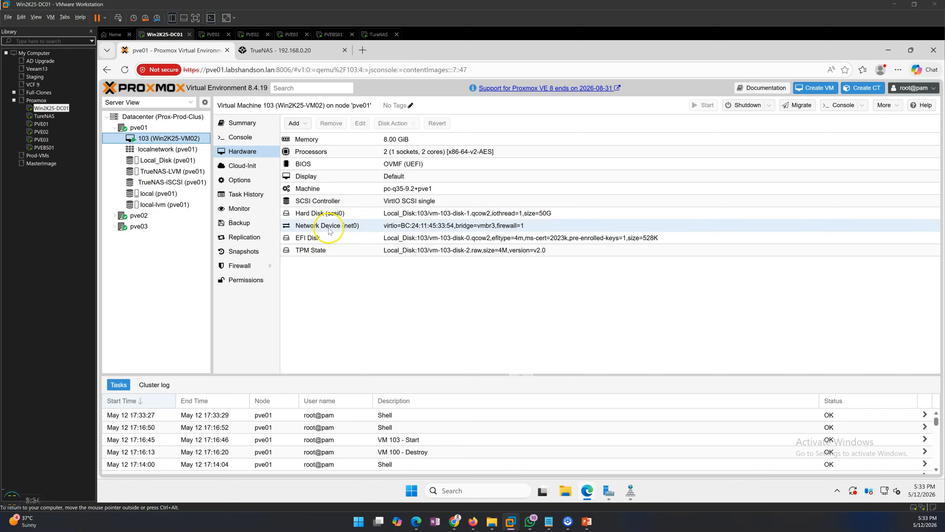
click(377, 217)
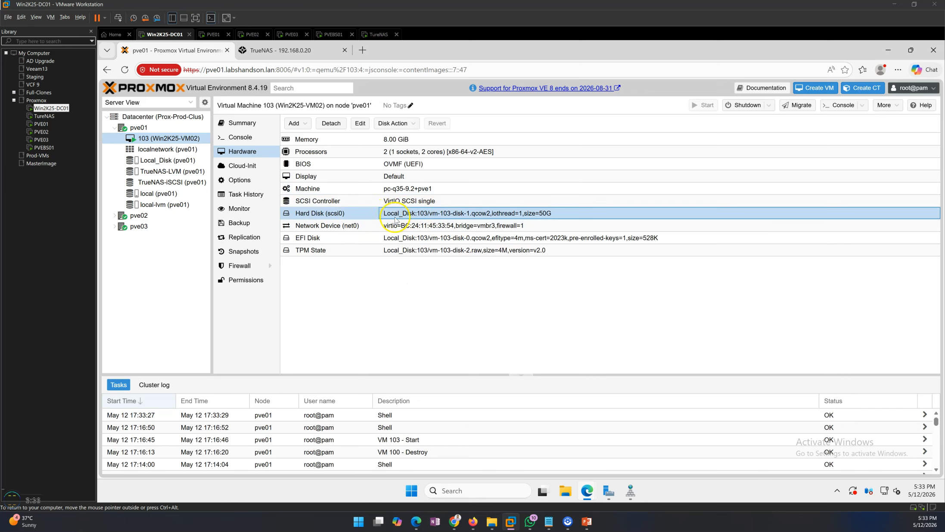
click(798, 105)
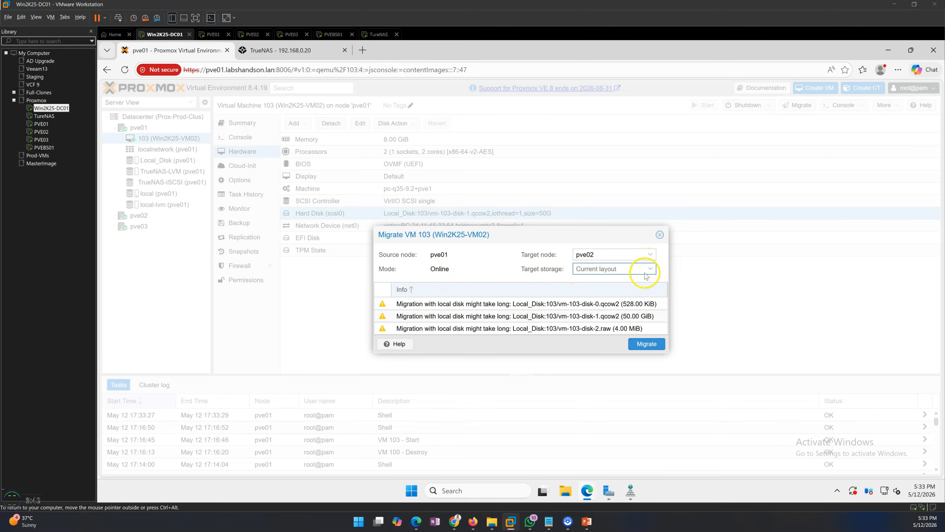
click(651, 269)
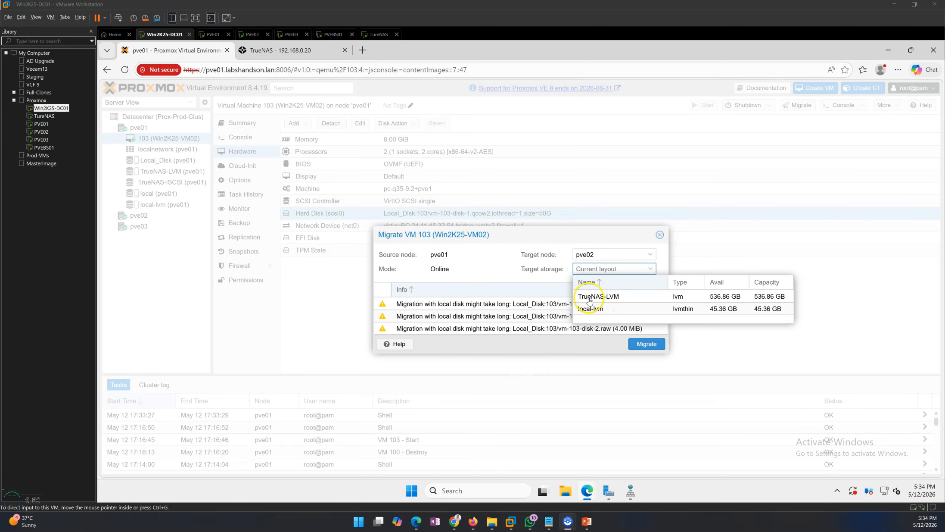
click(620, 297)
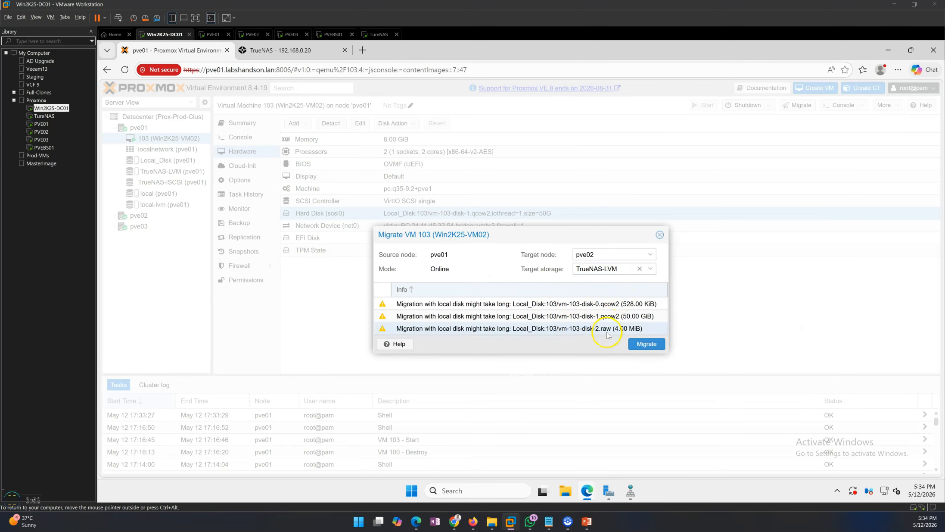
click(647, 343)
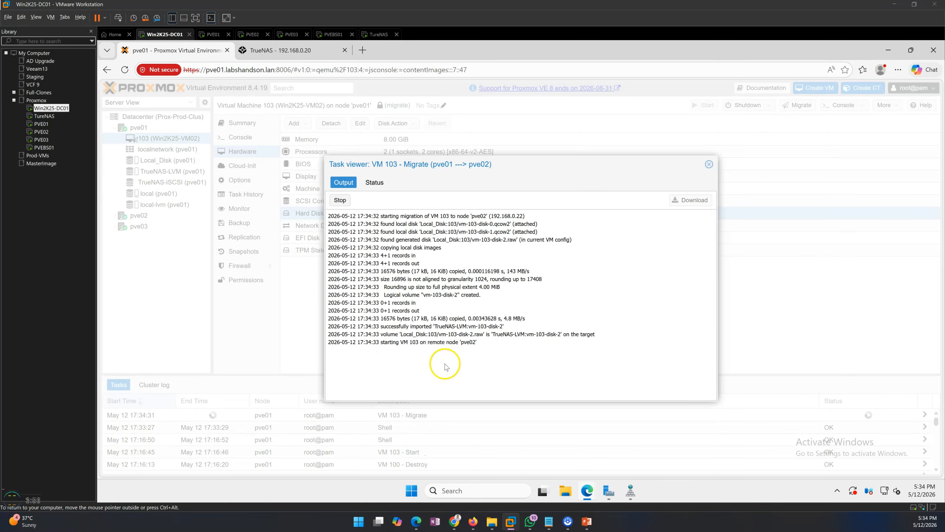
Examine the migration task output of VM 103 for disk and memory transfer progress, and close the task viewer
drag(364, 342, 496, 343)
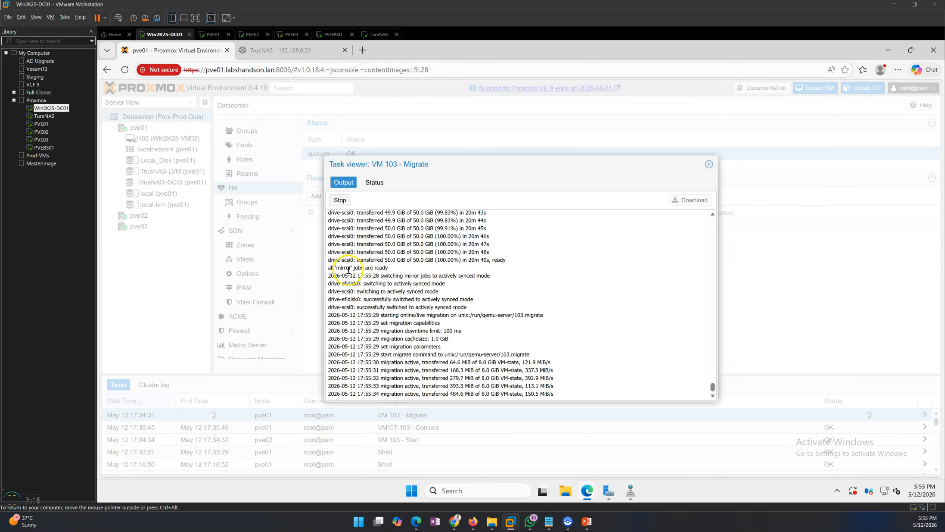
drag(340, 259, 492, 255)
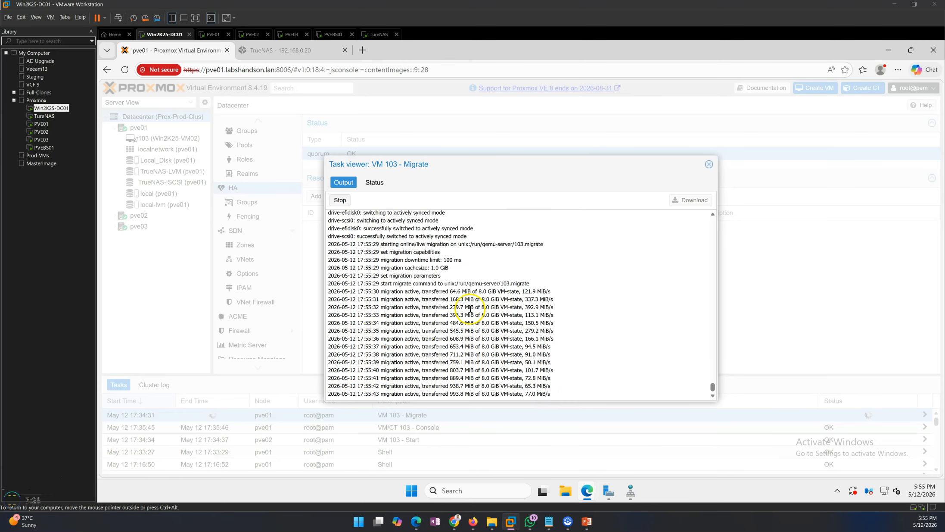
drag(373, 272, 538, 374)
click(538, 379)
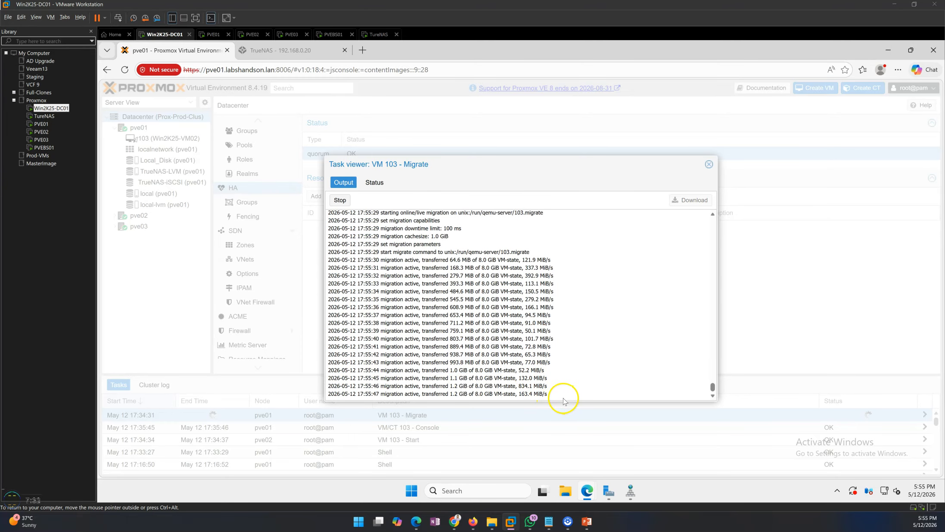
drag(553, 395, 414, 281)
scroll(414, 281, up, 3)
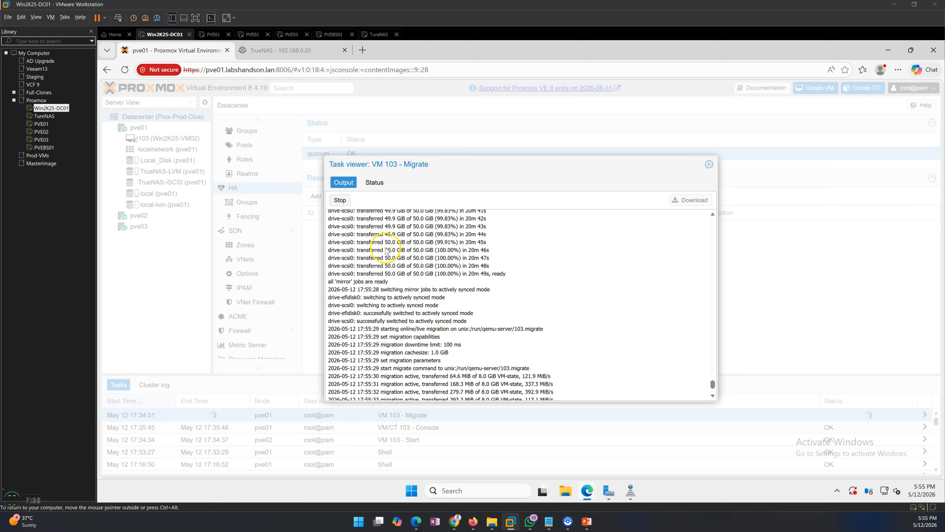
scroll(519, 345, down, 3)
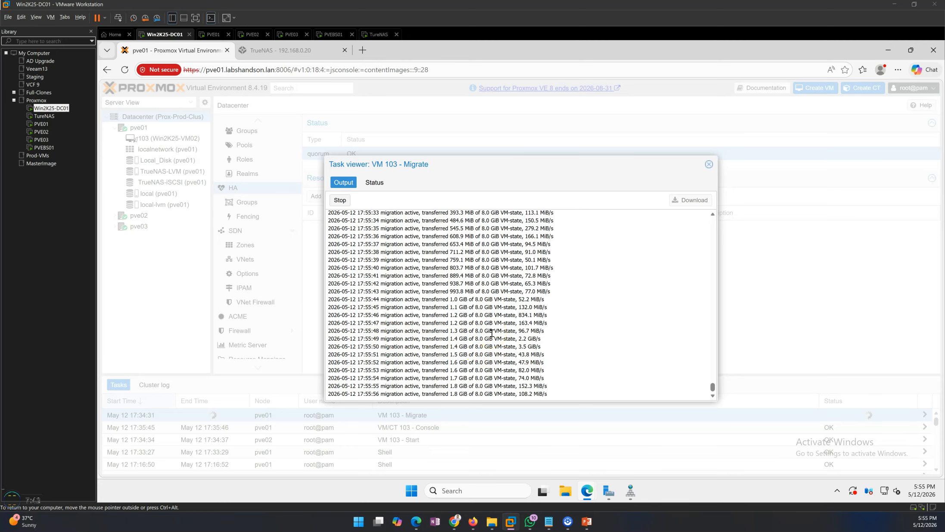
drag(495, 316, 525, 320)
click(512, 340)
drag(533, 318, 530, 317)
click(708, 165)
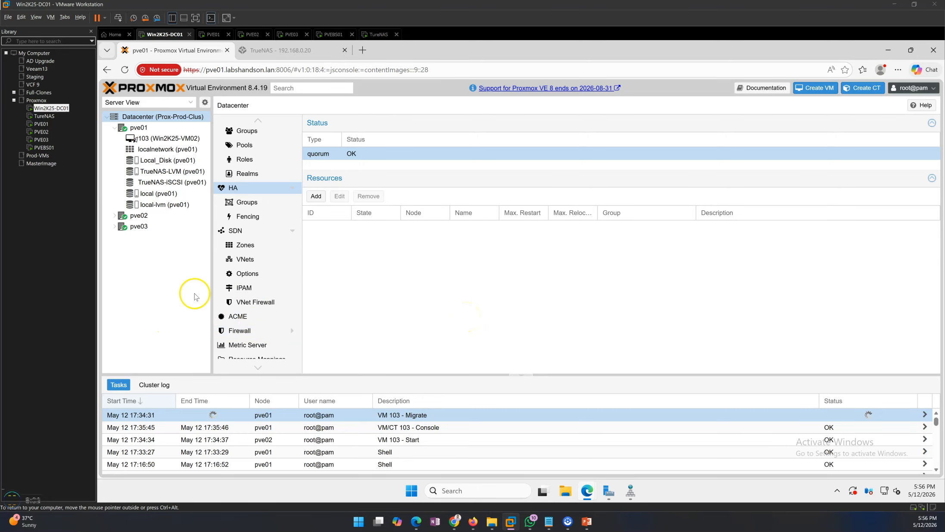
Review the summary and usage graphs of VM 103 while the migration runs
click(139, 128)
click(168, 138)
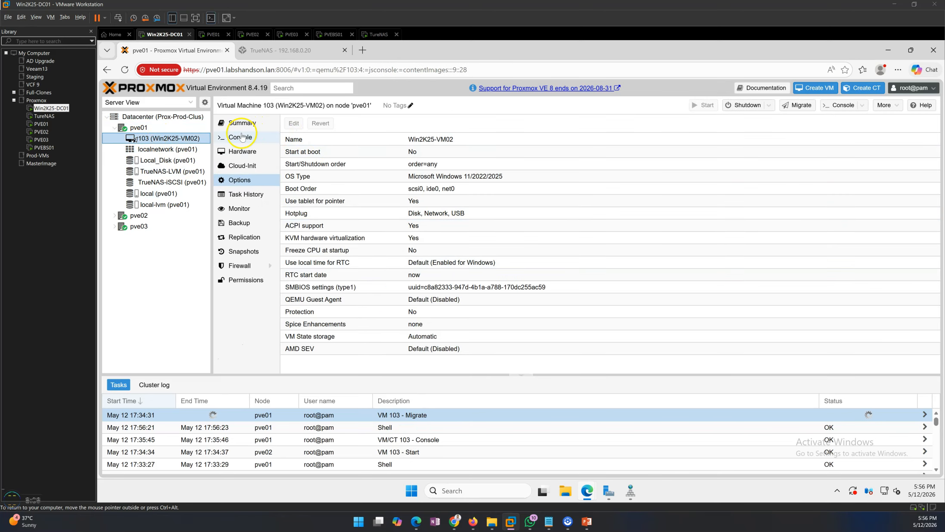
click(243, 124)
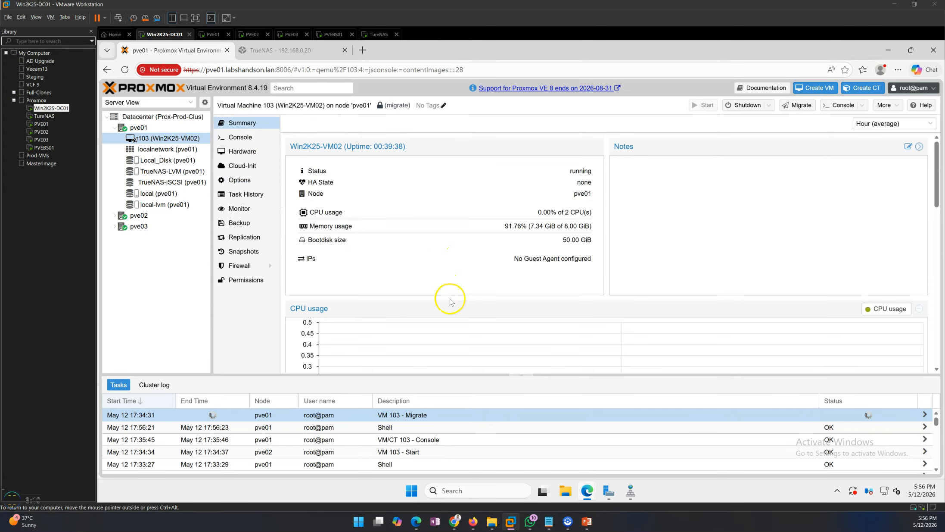
scroll(472, 312, down, 10)
scroll(503, 325, up, 10)
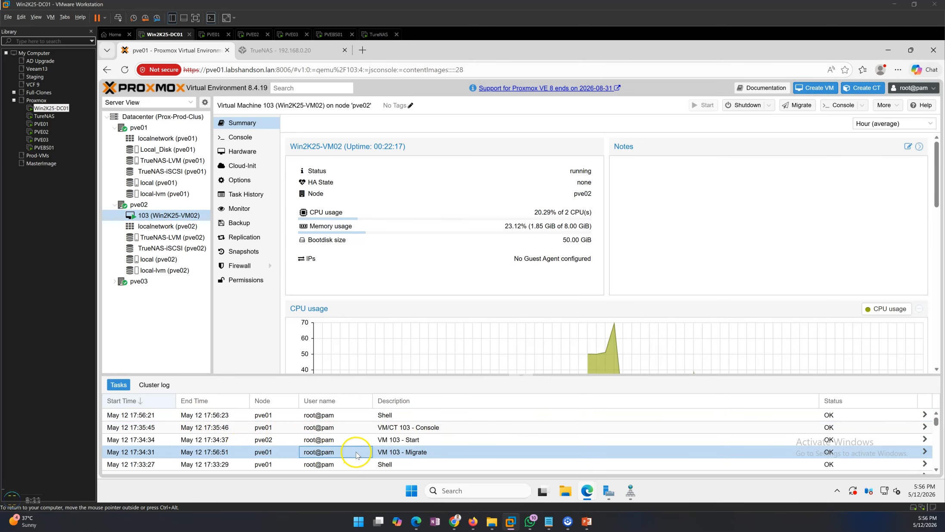
Reopen the VM 103 migration task log, read its final entries for the completion status, and close it
double_click(322, 455)
scroll(409, 291, down, 10)
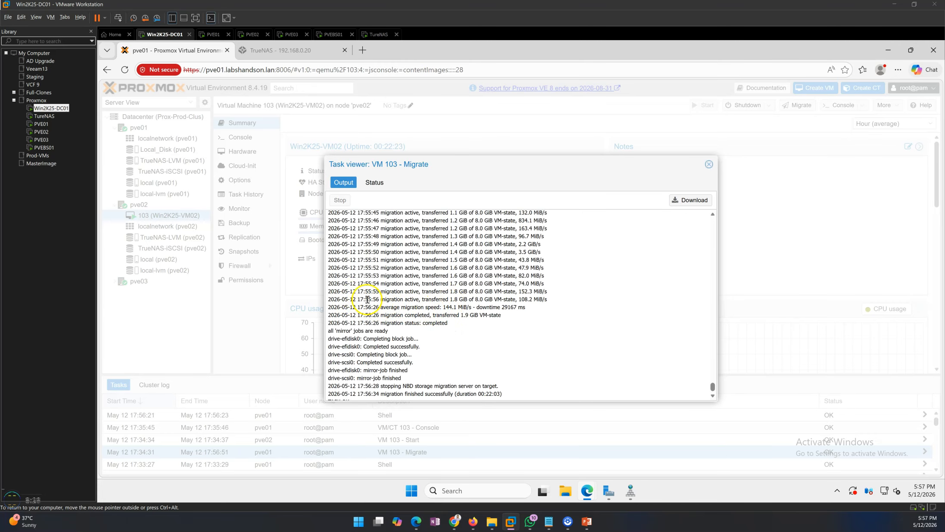
drag(348, 299, 552, 299)
click(517, 332)
drag(330, 340, 430, 342)
click(395, 358)
drag(338, 353, 456, 364)
click(422, 377)
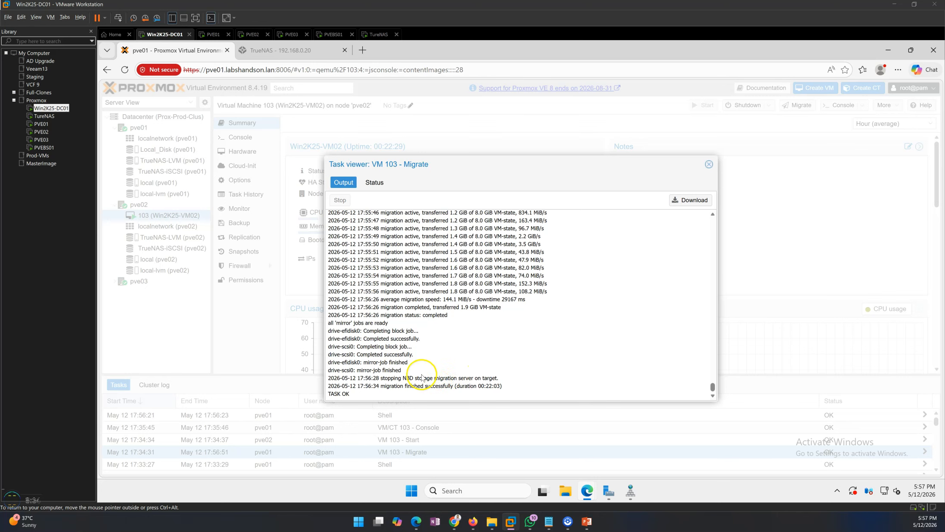
drag(367, 395, 311, 389)
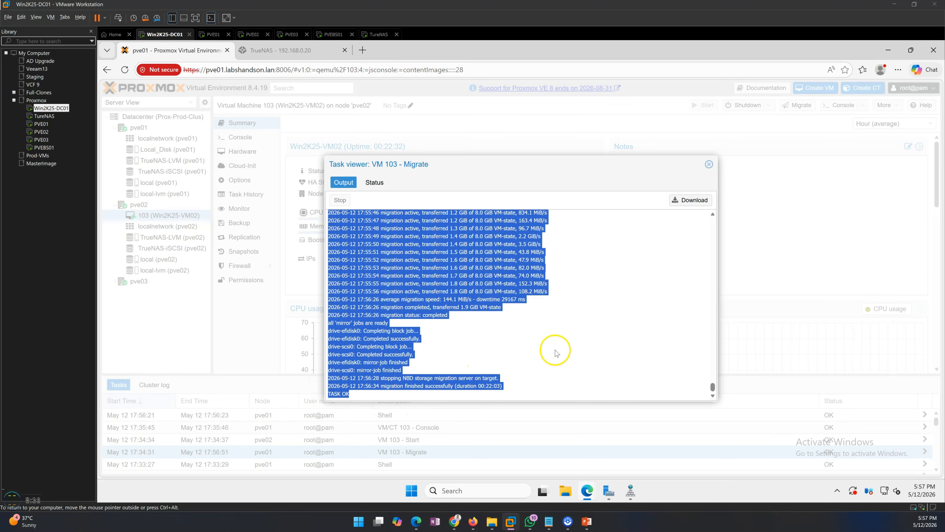
click(709, 165)
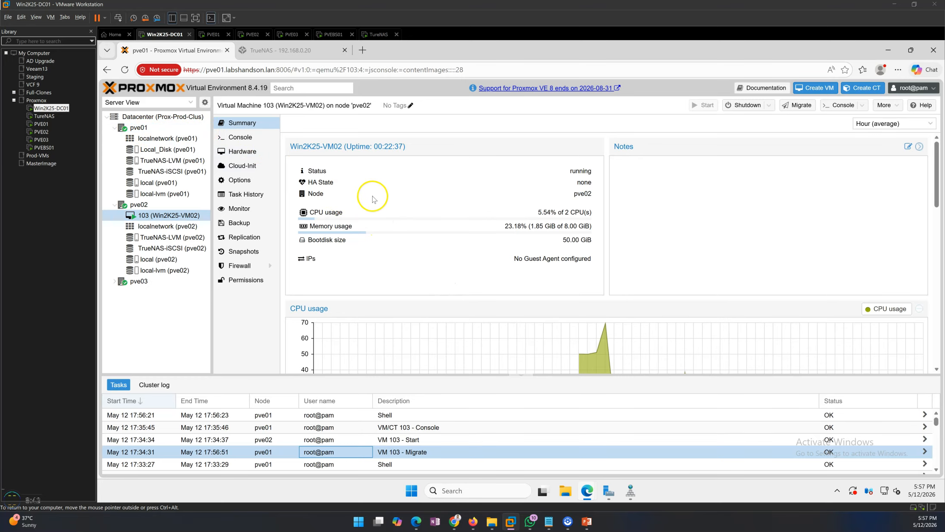
Check the HA state of VM 103 in its summary on pve02
drag(322, 183, 635, 180)
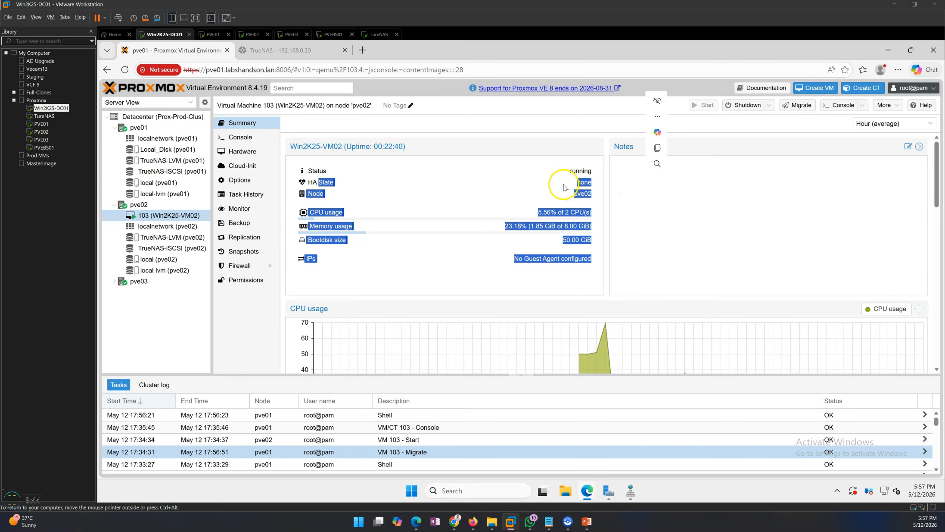
click(389, 186)
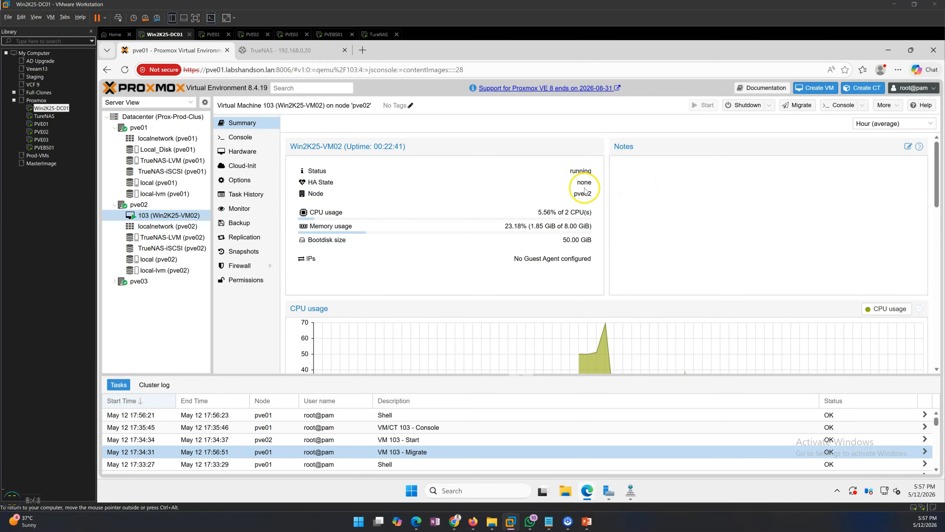
drag(576, 183, 594, 183)
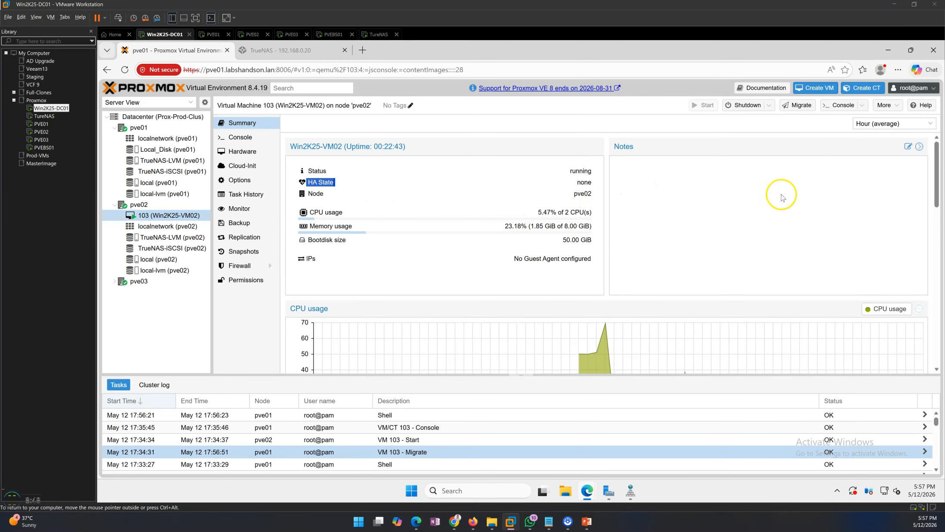
click(433, 185)
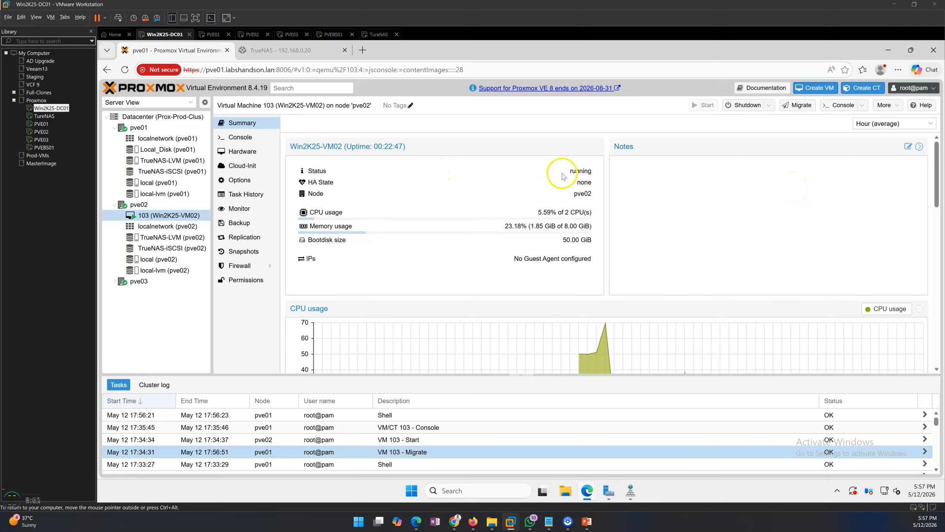
click(884, 107)
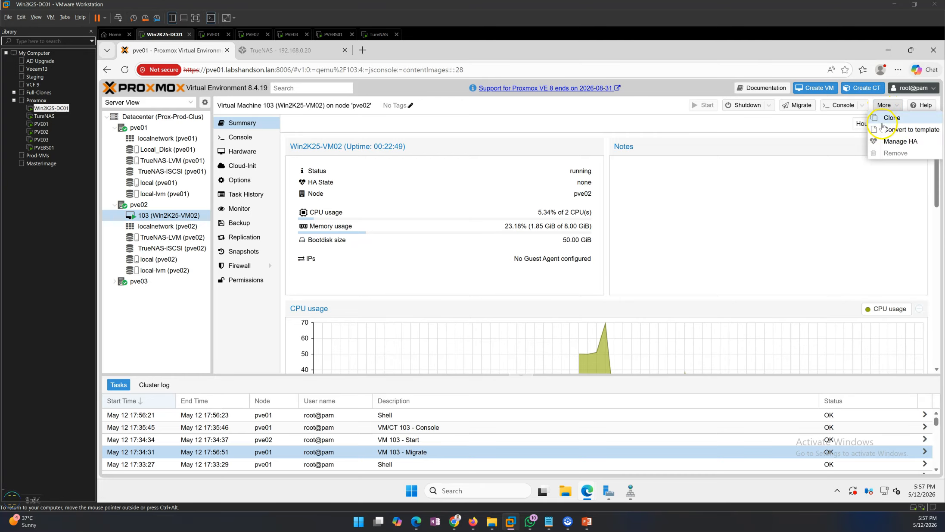
click(888, 144)
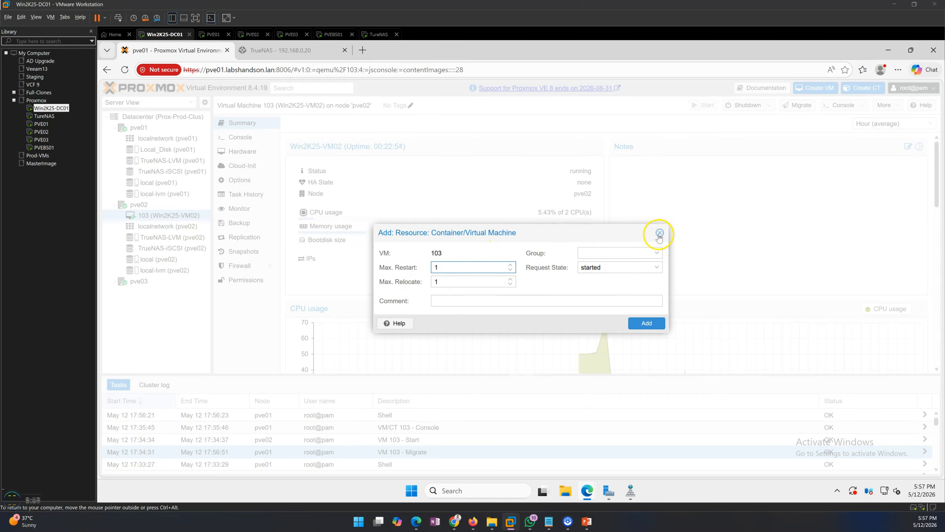
click(657, 253)
click(631, 280)
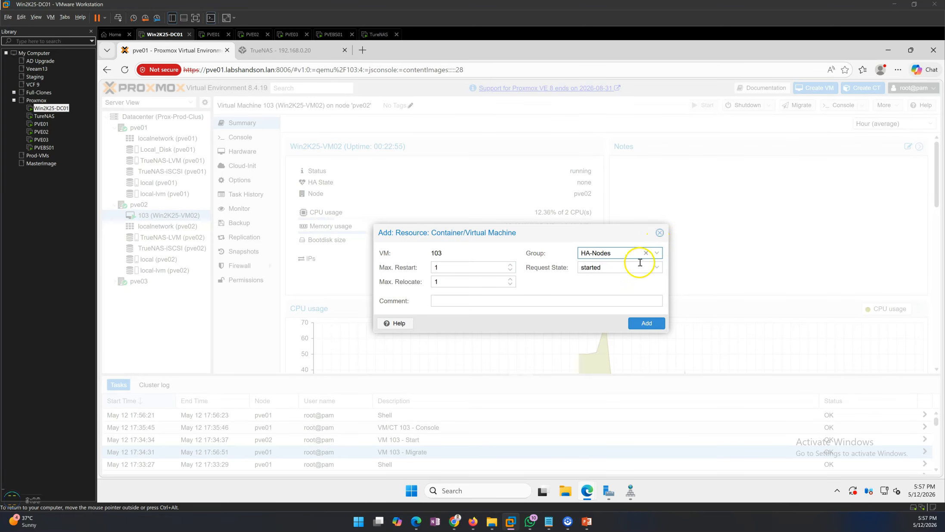
click(659, 233)
Start a new HA resource at the Datacenter level and choose VM 103 (Win2K25-VM02) for it
click(202, 118)
scroll(259, 280, down, 5)
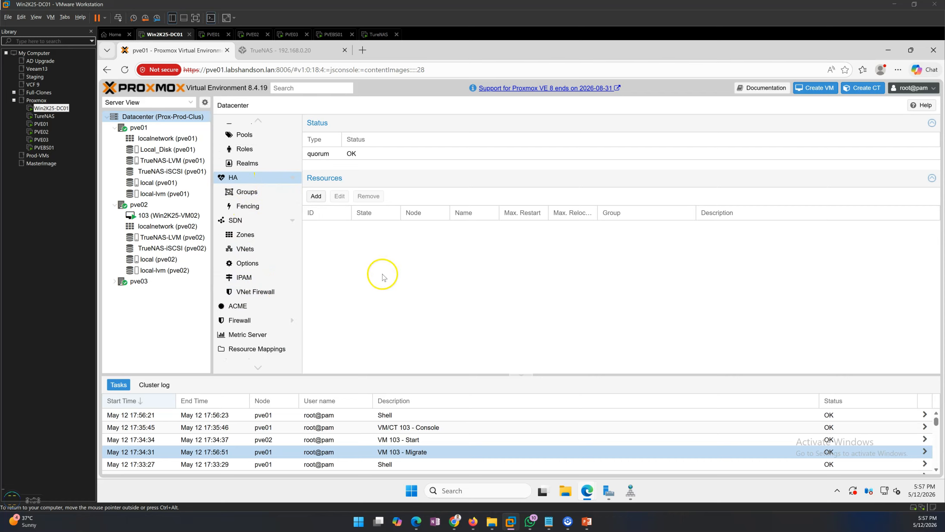
click(315, 196)
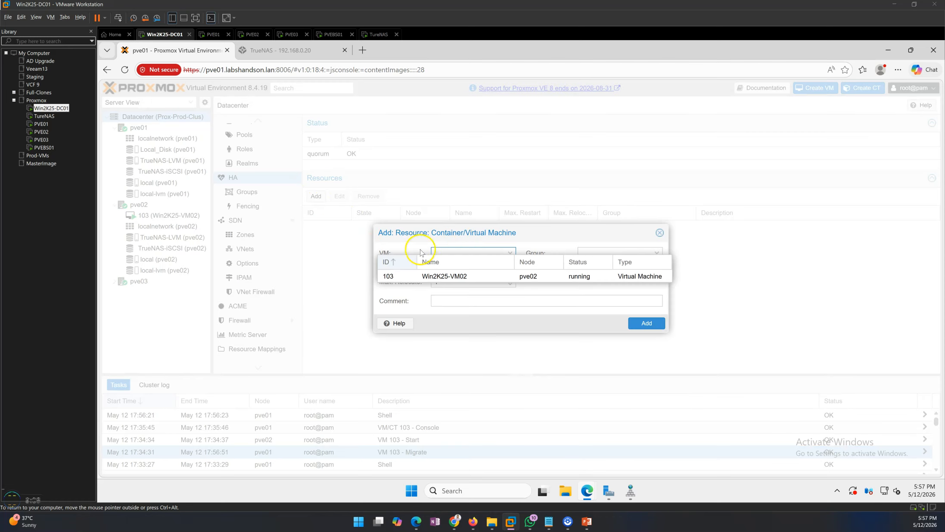
click(448, 252)
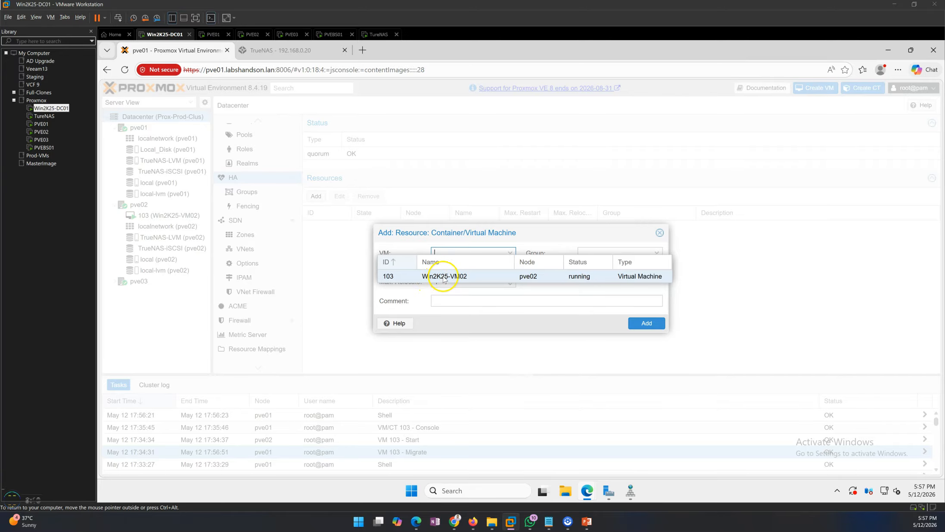
click(444, 278)
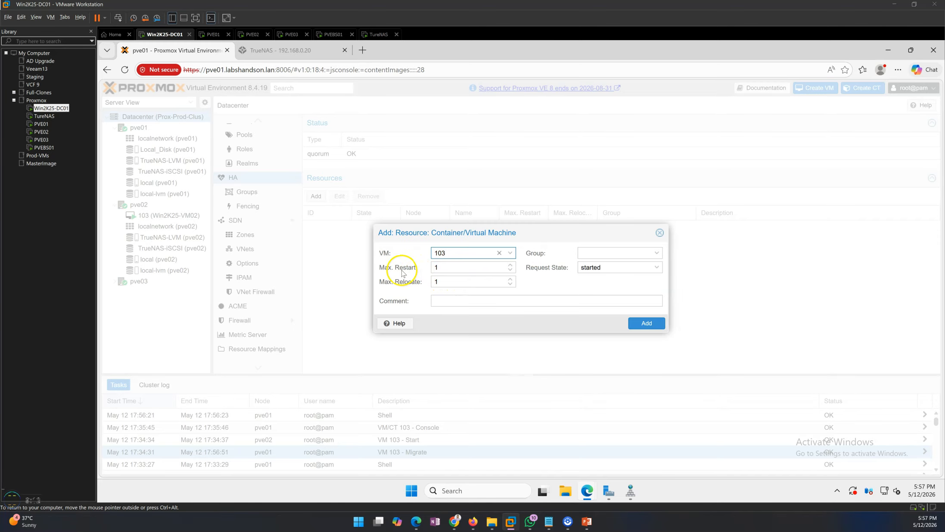
Set both Max. Restart and Max. Relocate to 2 for the VM 103 HA resource
click(473, 266)
drag(449, 266, 385, 265)
text(2)
click(452, 284)
key(BackSpace)
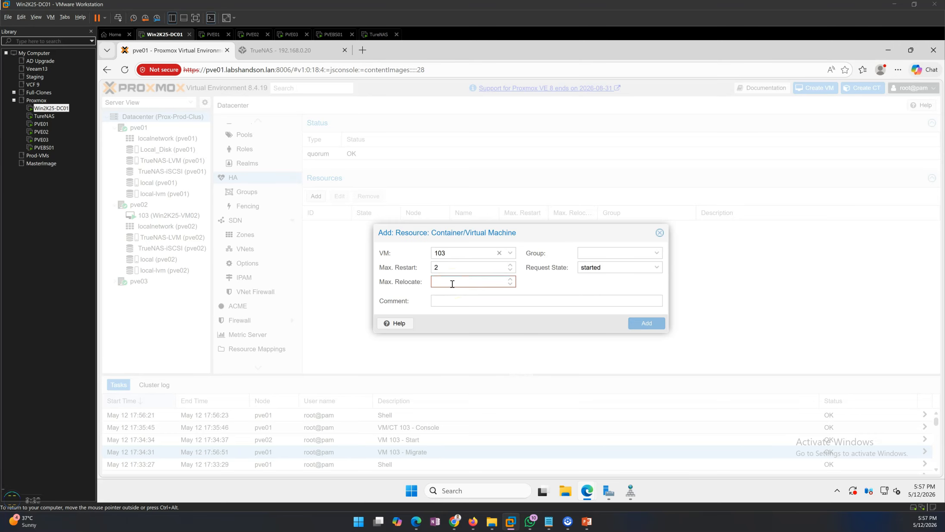
text(2)
Assign the resource to group HA-Nodes with request state started and add it
click(605, 255)
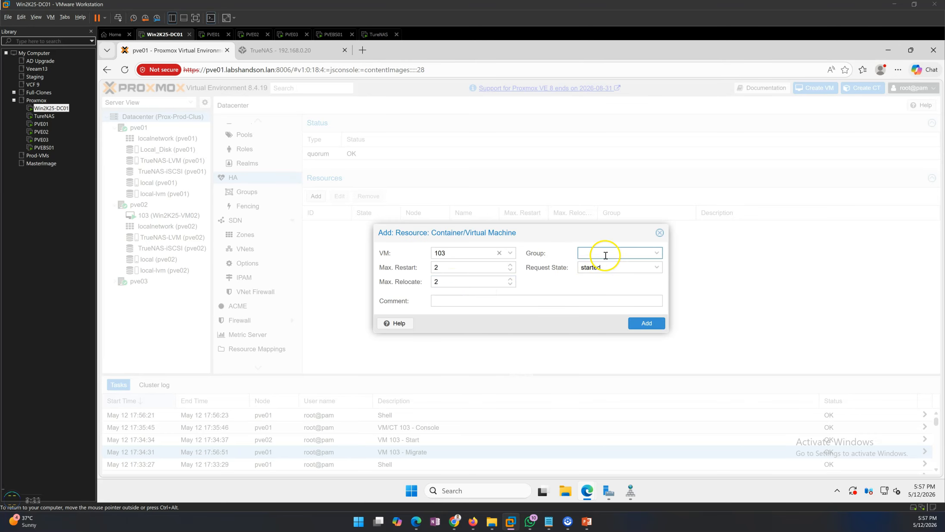
click(608, 280)
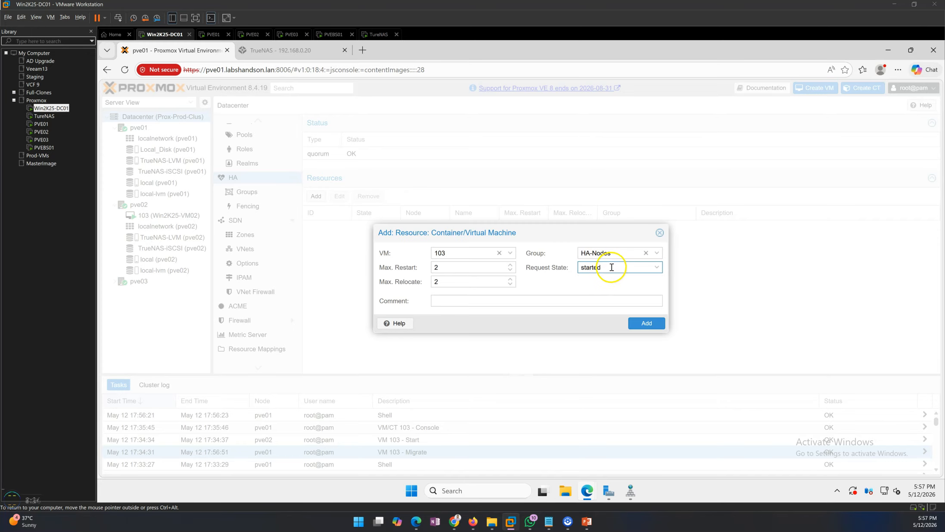
click(611, 267)
click(556, 285)
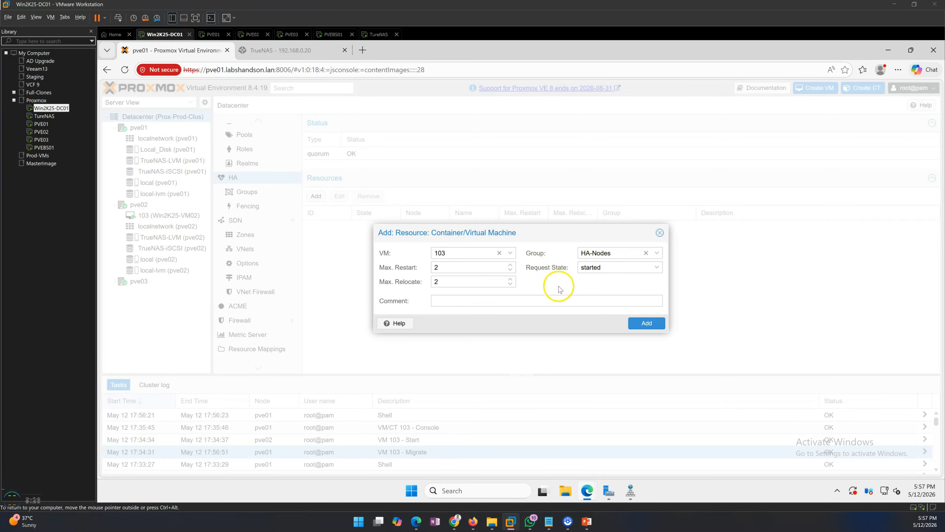
click(597, 268)
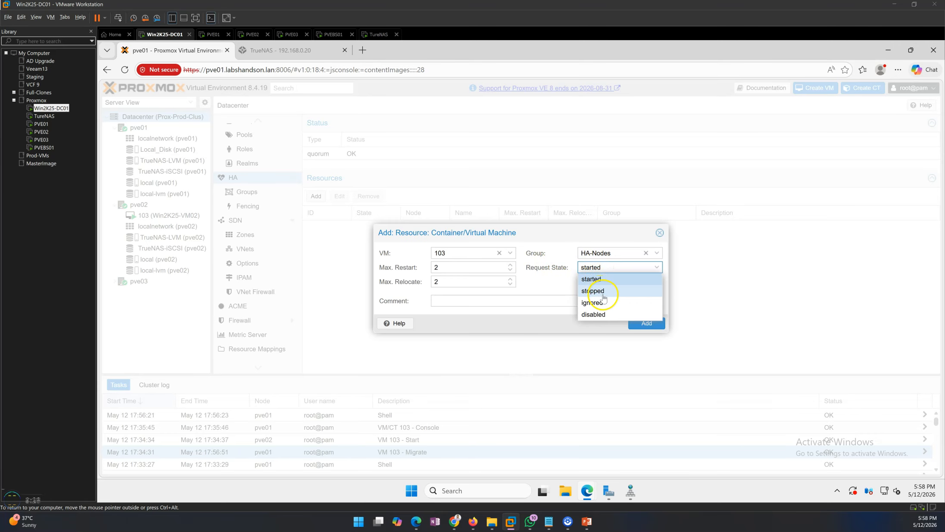
click(596, 279)
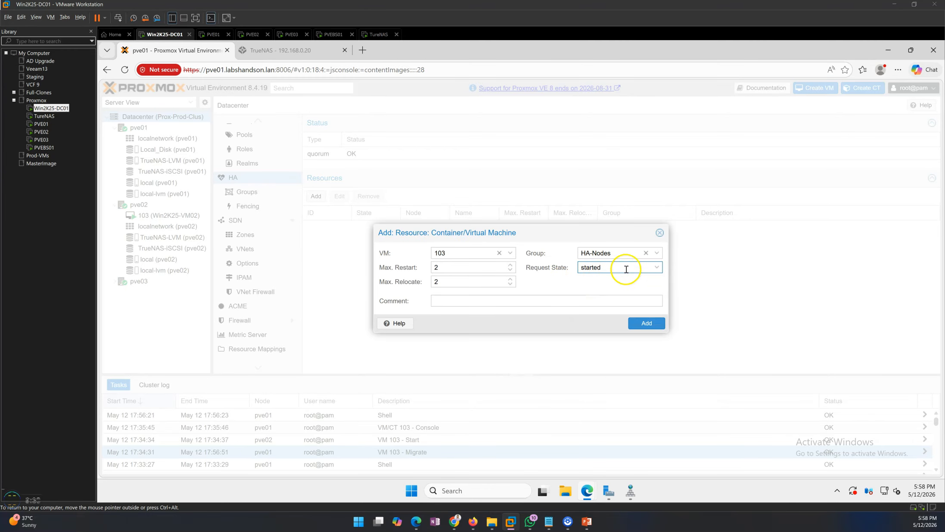
click(646, 324)
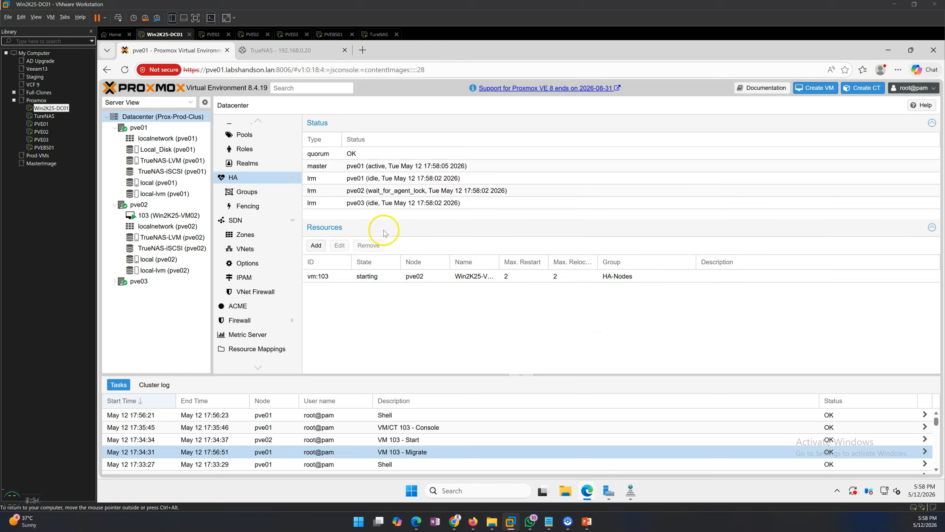
Examine the HA status of the master and each node's lrm, along with the state and node of resource vm:103
click(326, 276)
key(Right)
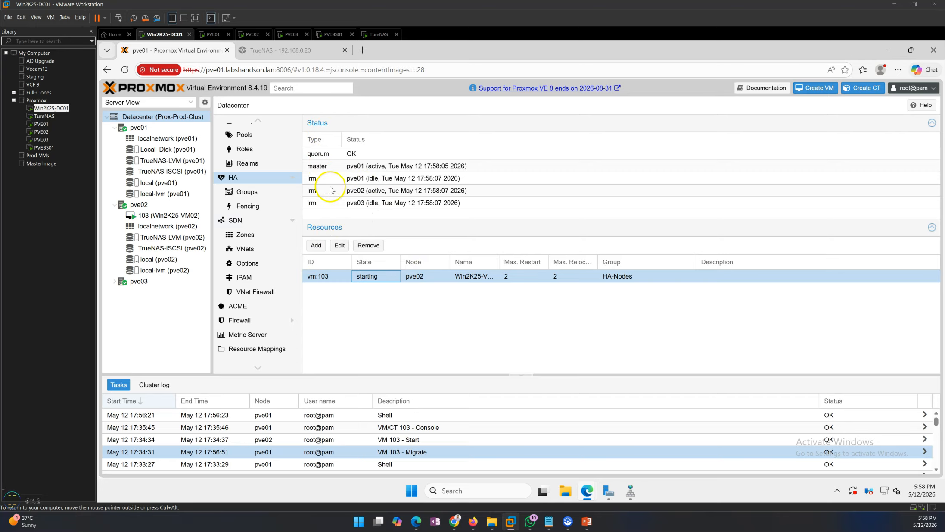
click(330, 169)
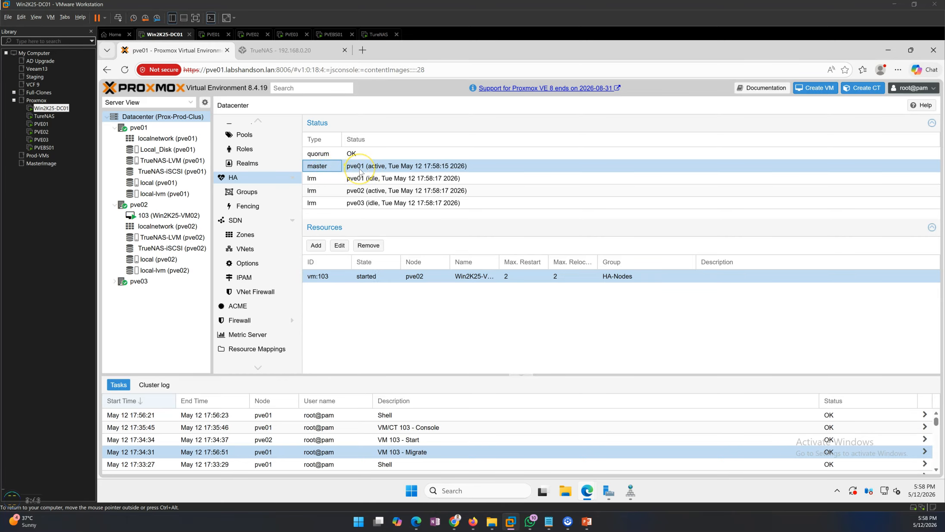
click(395, 314)
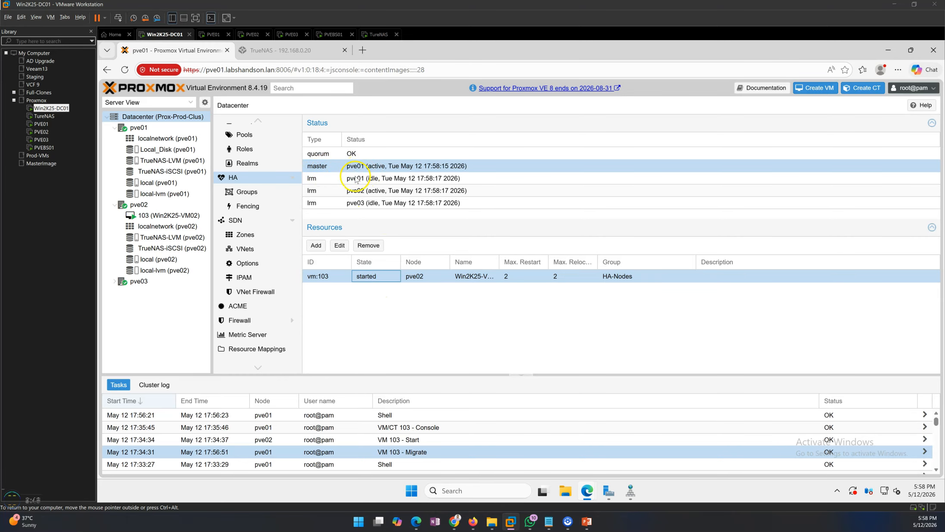
click(315, 182)
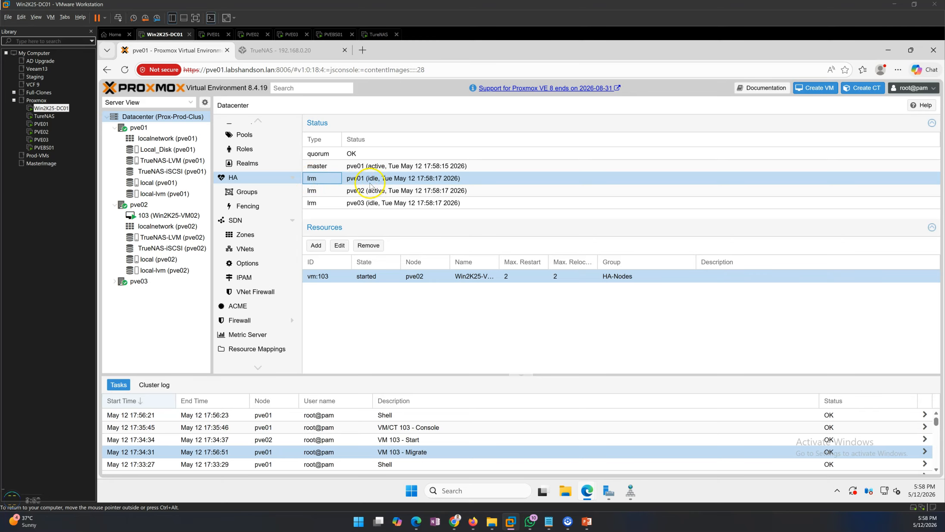
click(381, 225)
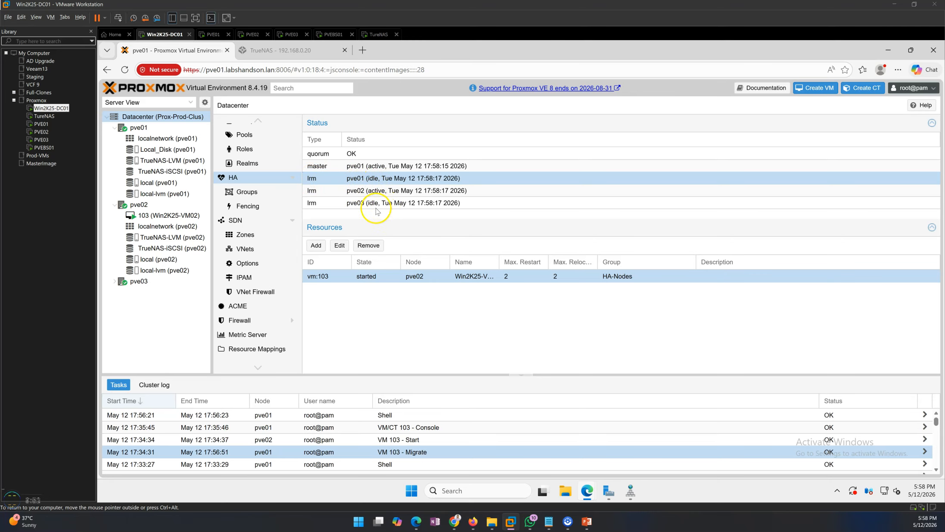
click(376, 208)
click(410, 319)
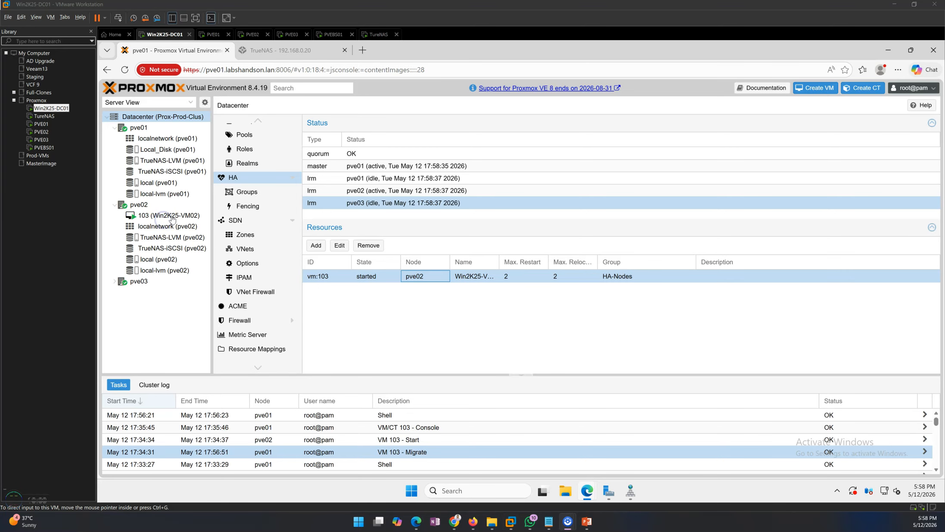
click(439, 329)
Check the HA state, HA group and host node in the summary of VM 103
click(158, 217)
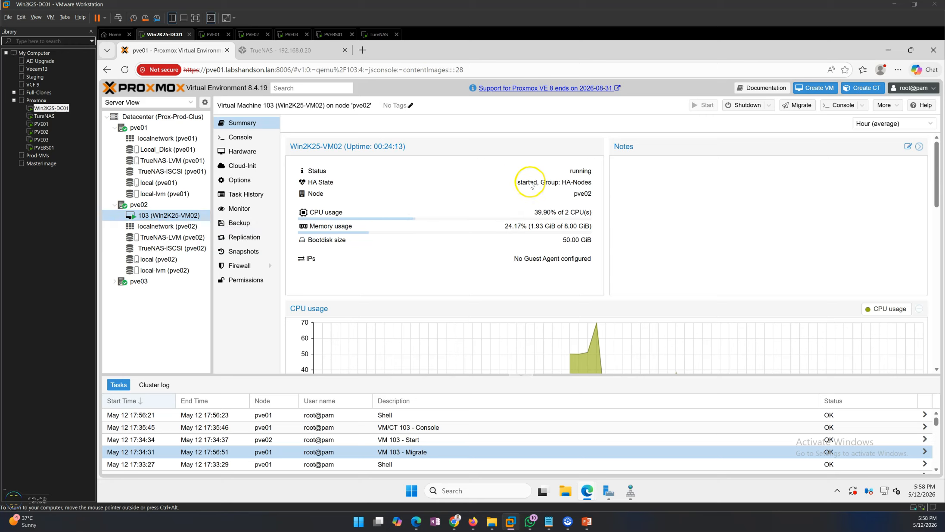
drag(546, 183, 600, 198)
click(411, 209)
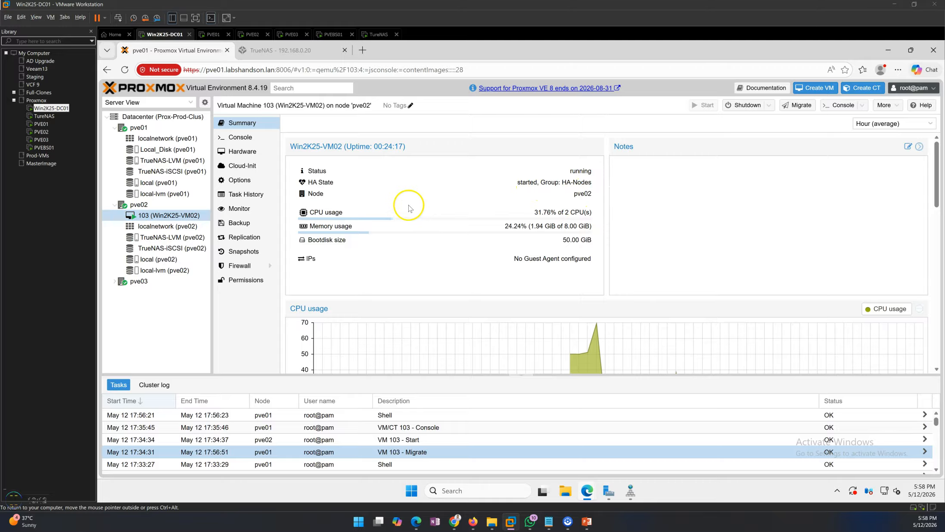
mouse_move(587, 521)
click(582, 494)
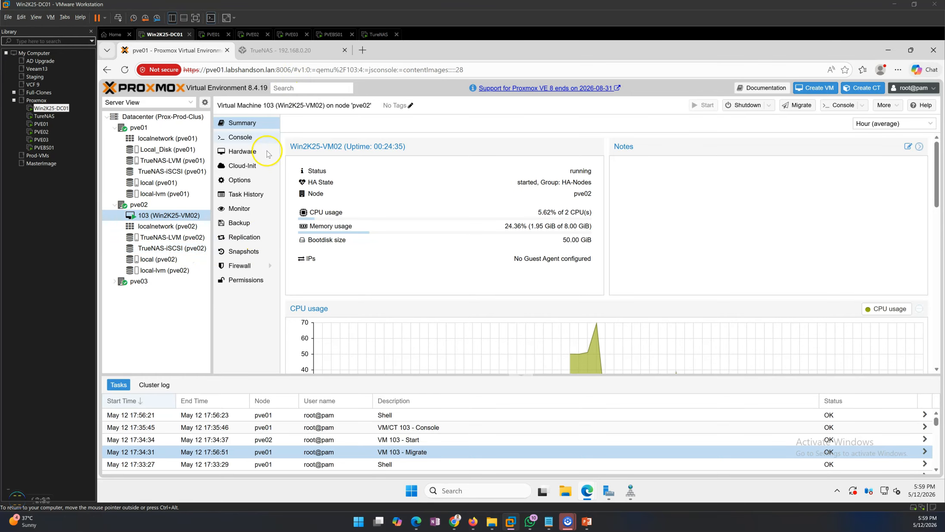
Simulate a node failure by powering off the PVE02 virtual machine in VMware Workstation, confirming the power-off
click(174, 204)
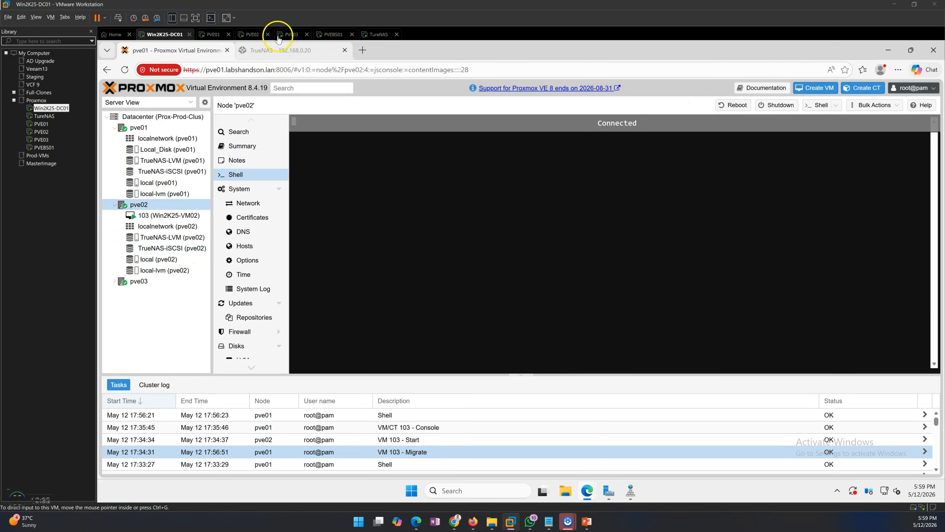
click(252, 36)
right_click(252, 37)
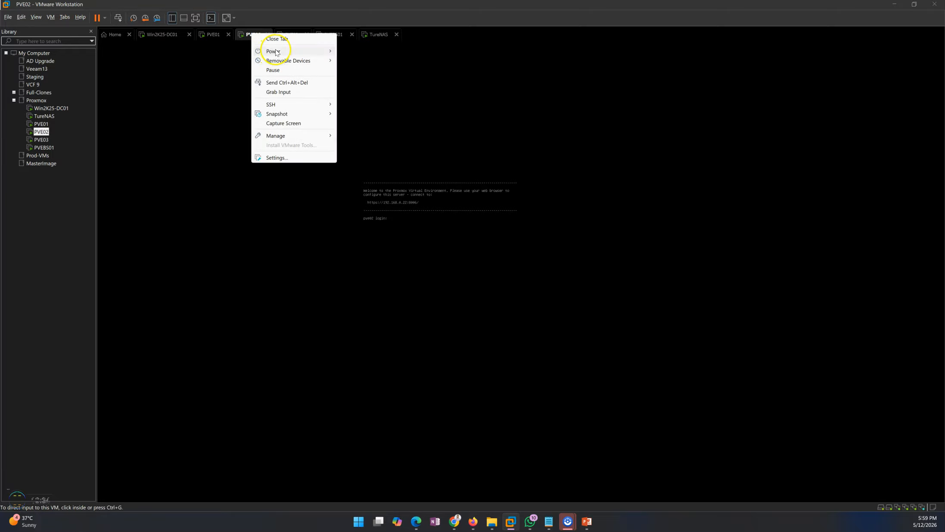
mouse_move(274, 51)
click(363, 101)
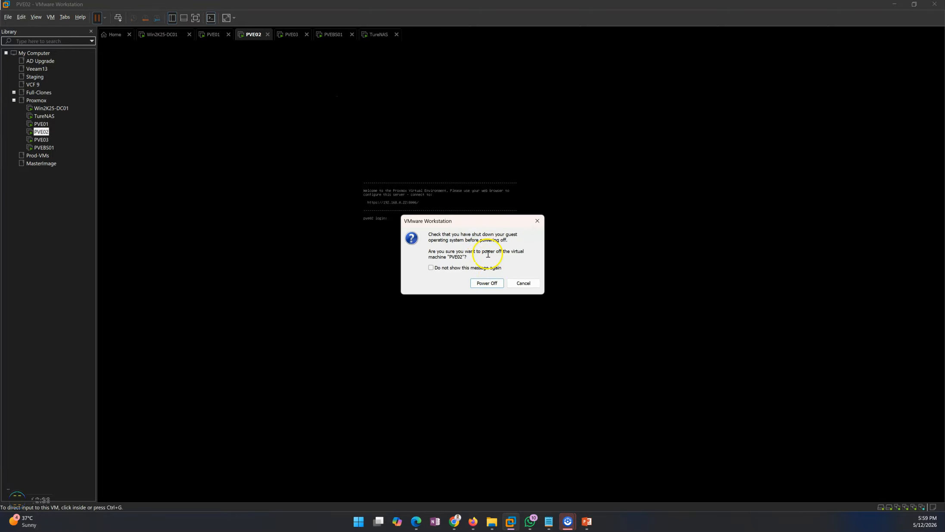
click(488, 282)
Return to the Proxmox web interface on Win2K25-DC01 and check the status of VM 103 and node pve02
click(162, 38)
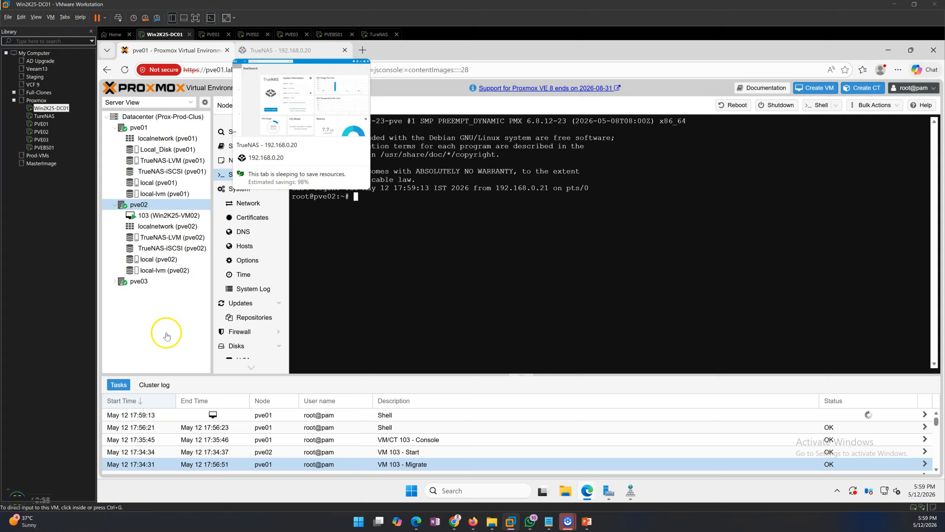
click(160, 216)
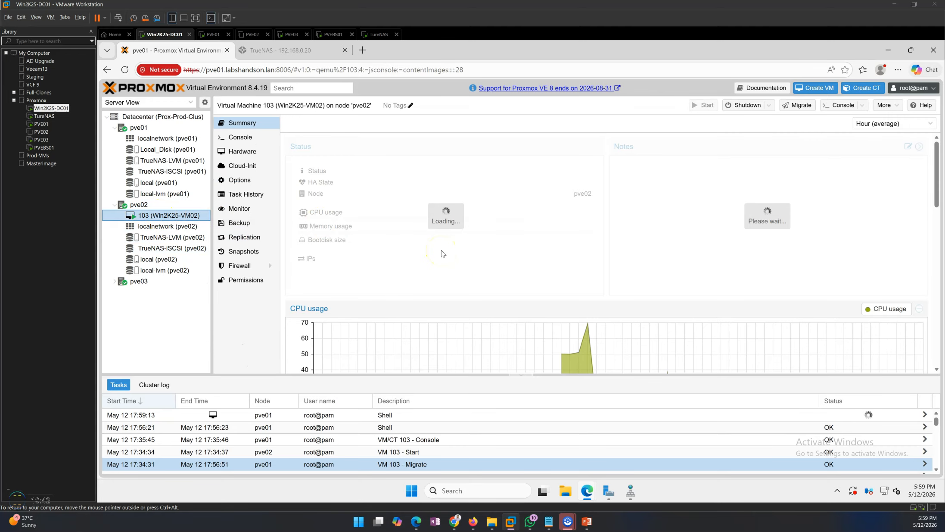
click(241, 419)
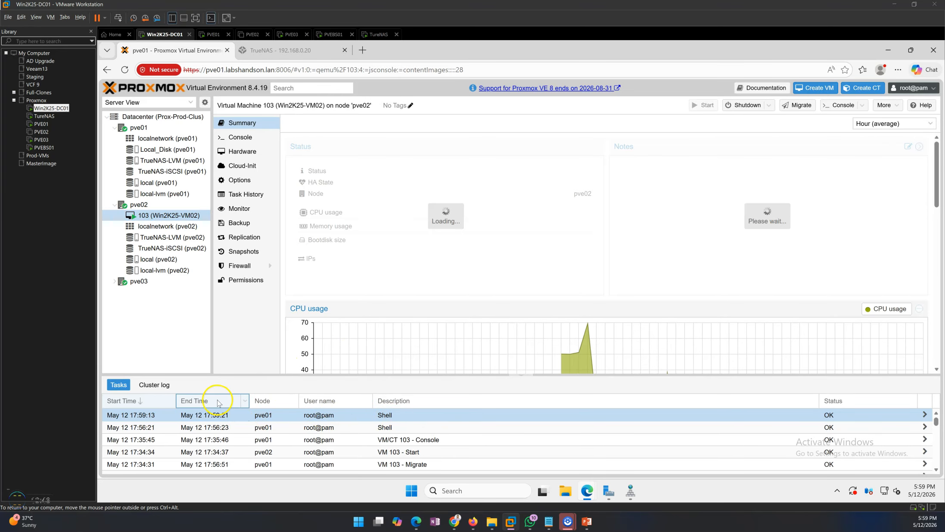
click(139, 206)
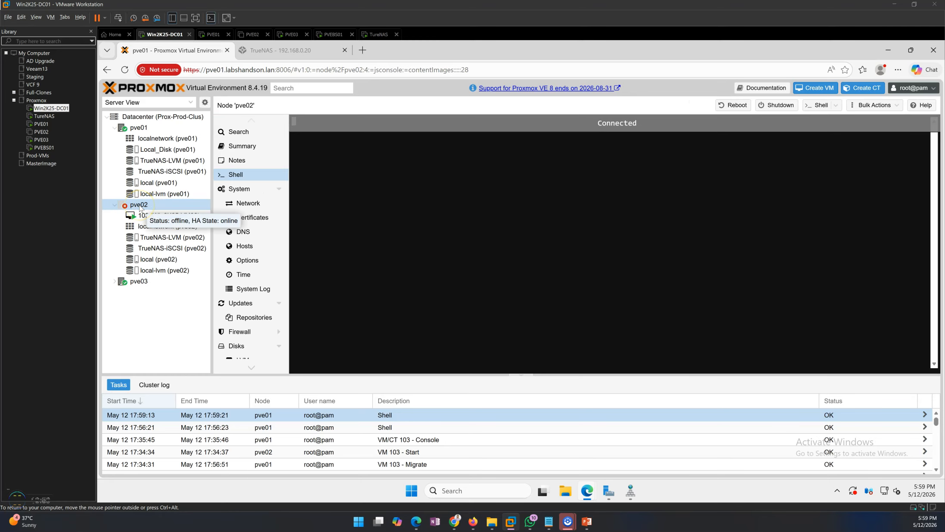
click(149, 206)
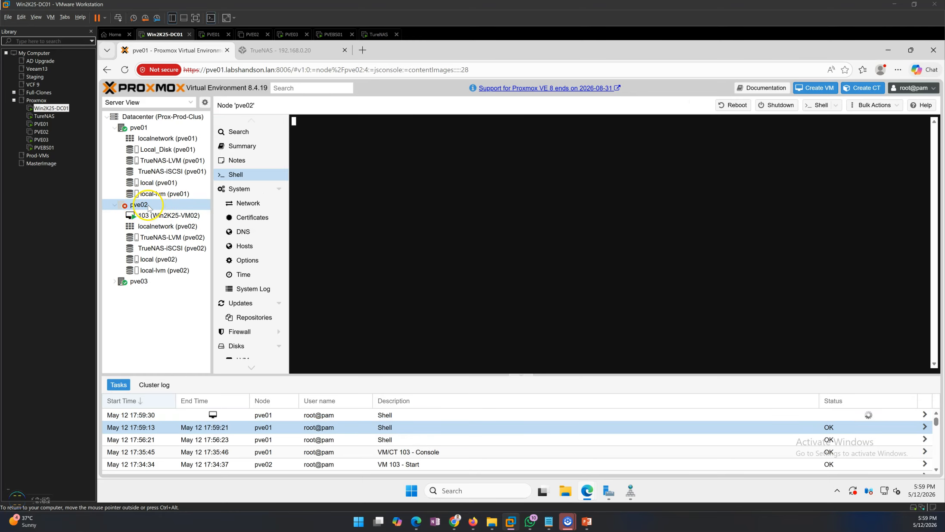
Examine the Datacenter HA status and the cluster summary for node health, running guests and the pve02 entry
double_click(163, 116)
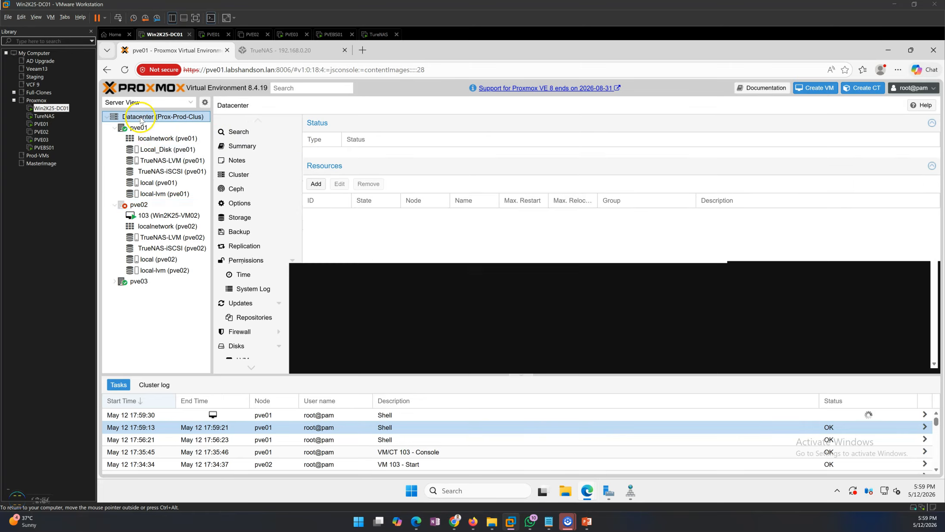
click(108, 117)
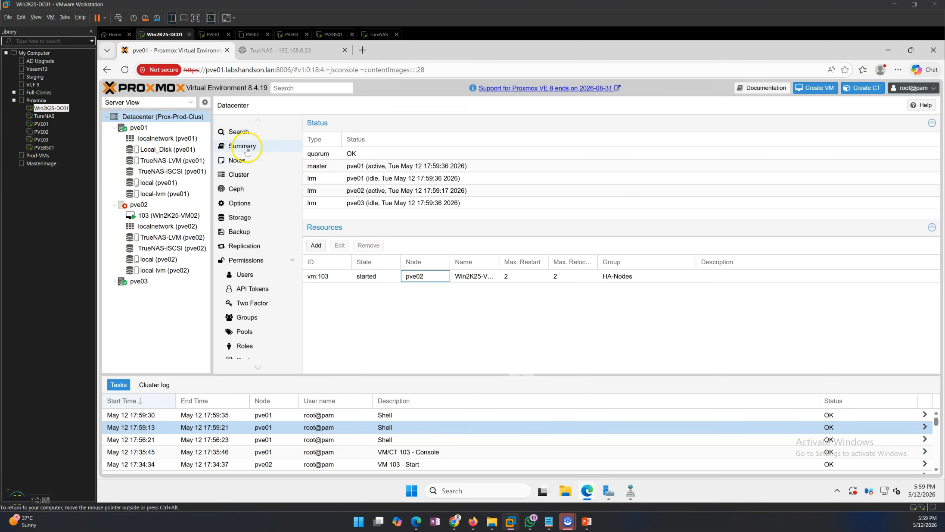
click(249, 149)
drag(771, 195, 752, 195)
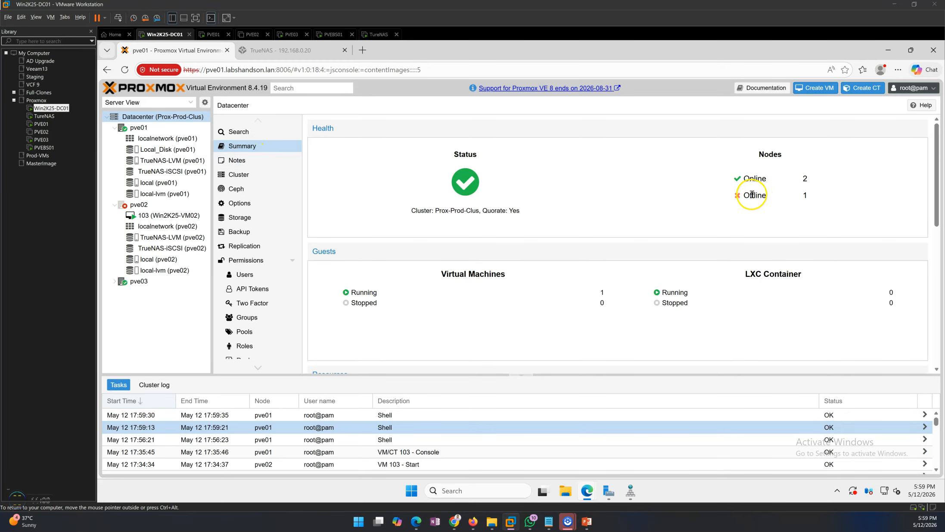
scroll(728, 226, down, 5)
click(381, 348)
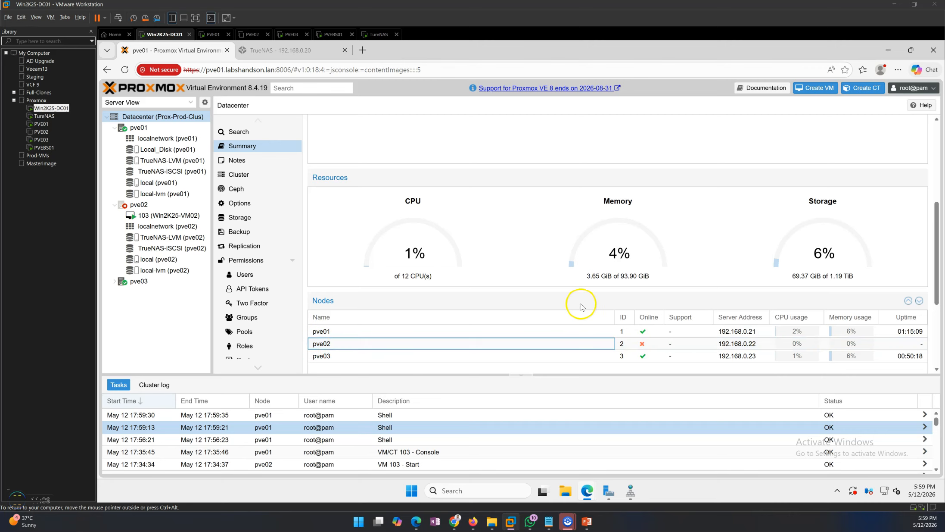
scroll(580, 306, up, 5)
scroll(577, 297, down, 5)
scroll(506, 299, up, 5)
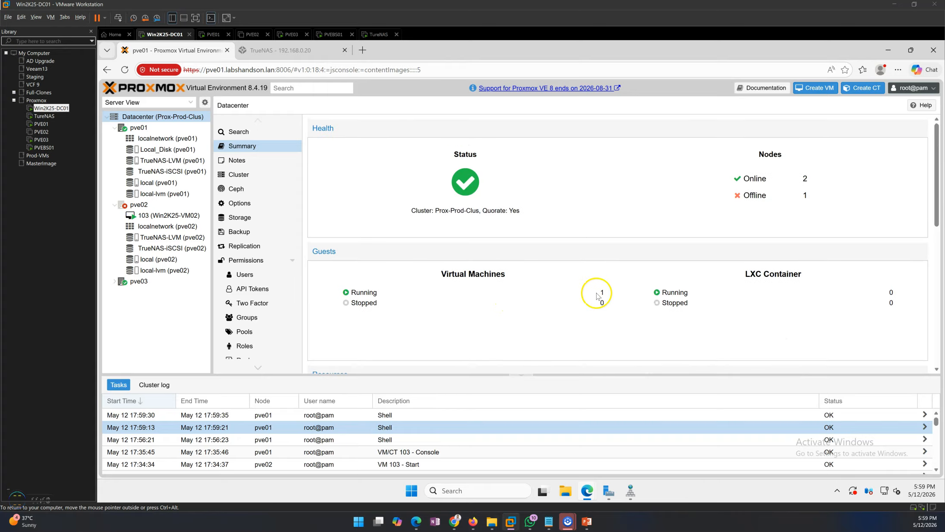
scroll(542, 302, down, 5)
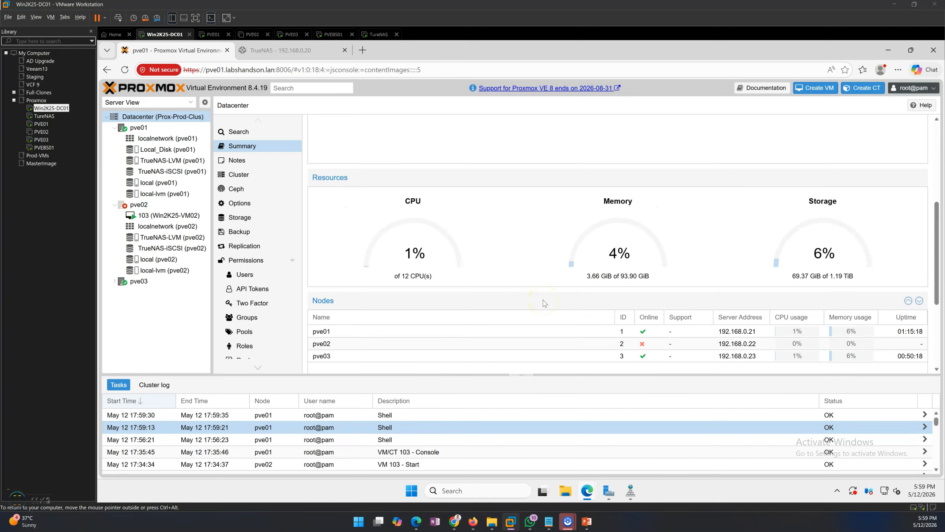
click(467, 251)
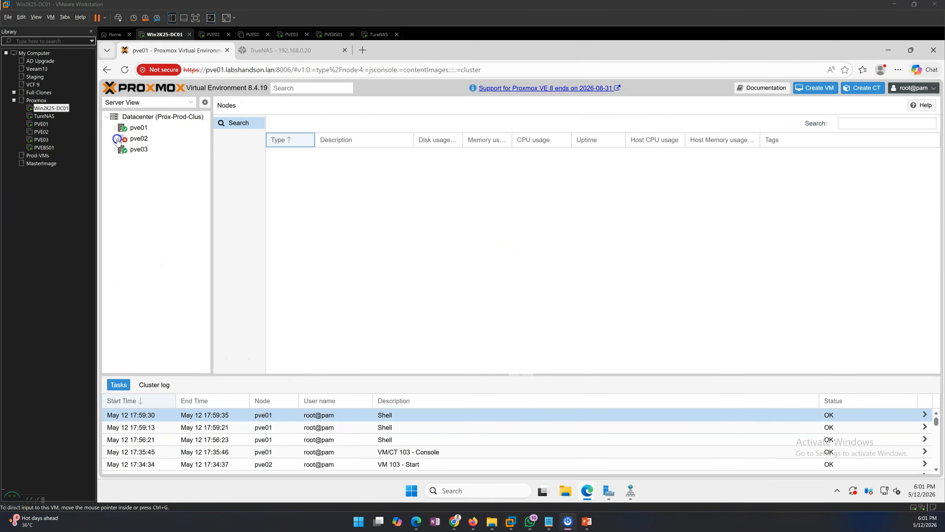
Recheck the pve02 and pve03 nodes, the cluster node list and the Datacenter summary for the failover's progress
click(117, 140)
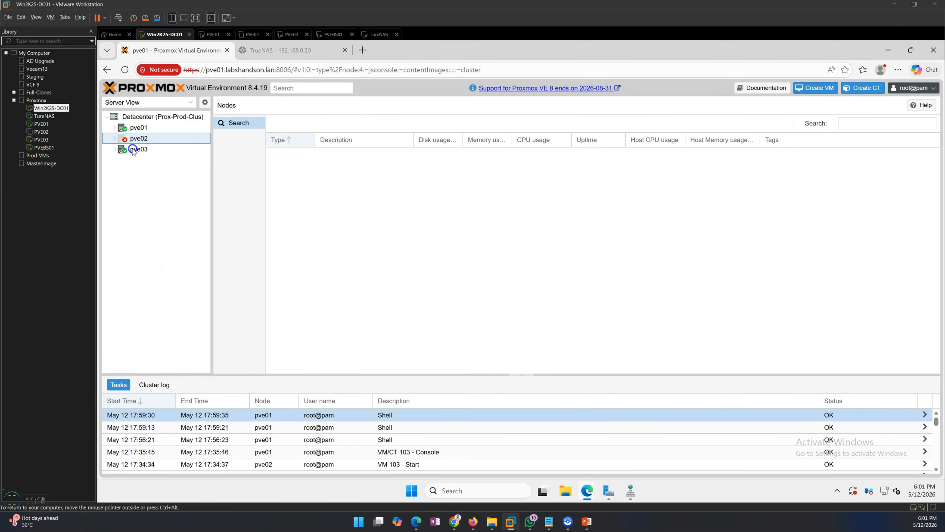
click(133, 150)
click(150, 117)
click(526, 313)
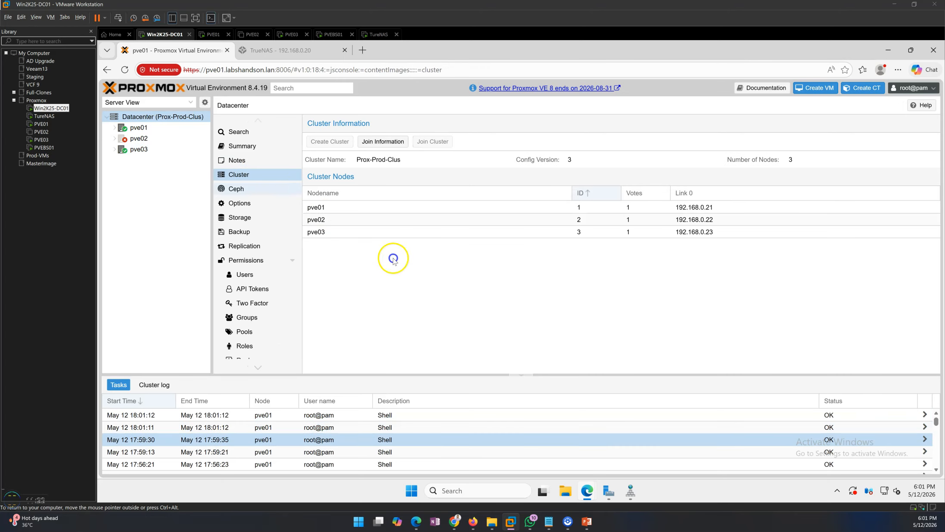
click(246, 146)
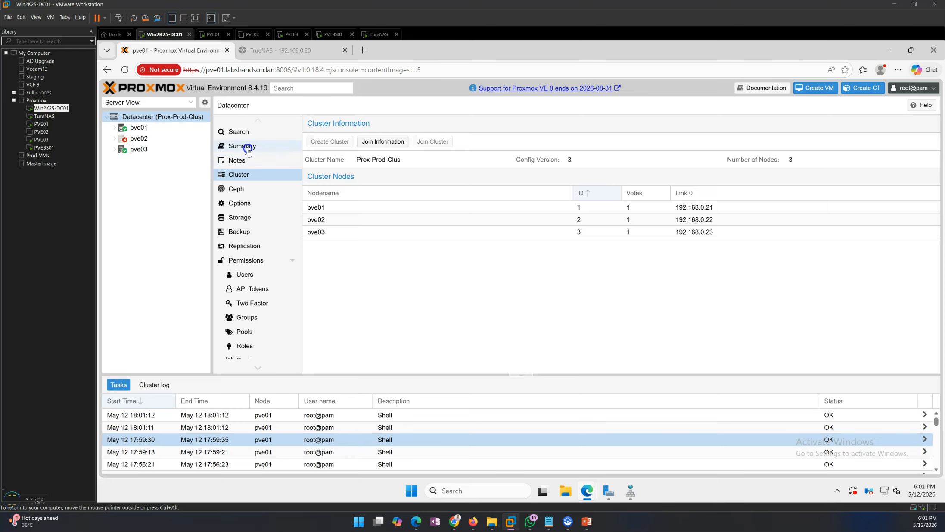
scroll(493, 304, down, 2)
scroll(493, 304, up, 2)
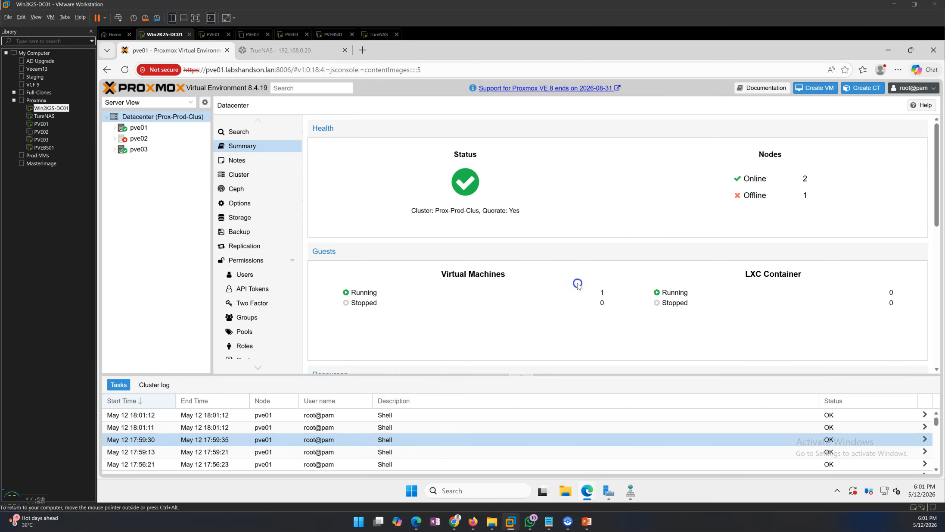
Examine the Datacenter summary's node list and resource usage for the state of pve01, pve02 and pve03
scroll(578, 286, down, 5)
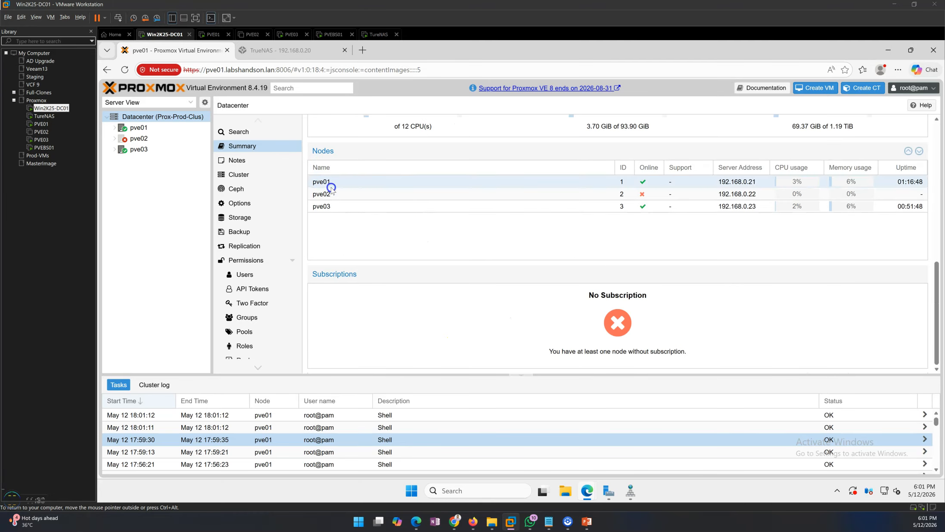
click(488, 258)
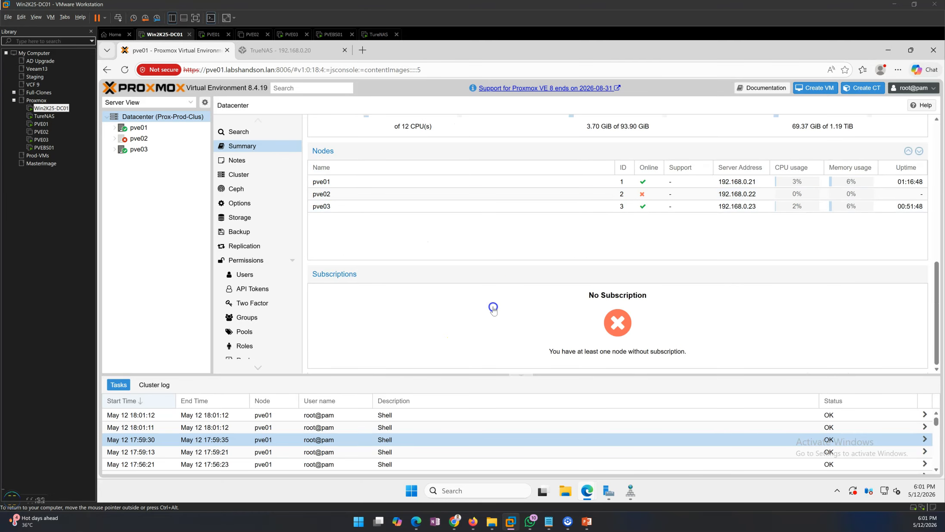
scroll(493, 308, up, 4)
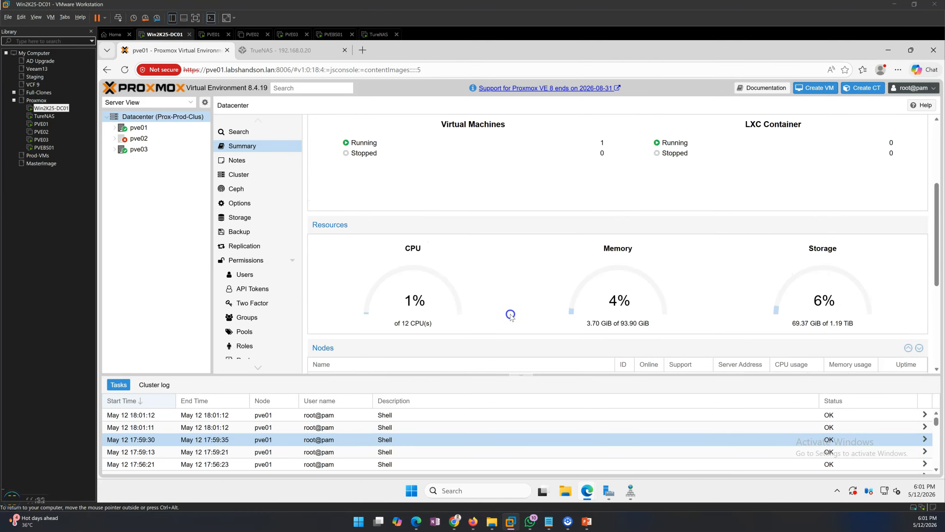
Switch the resource tree to Folder View, expand Nodes and display the list of cluster nodes
click(192, 104)
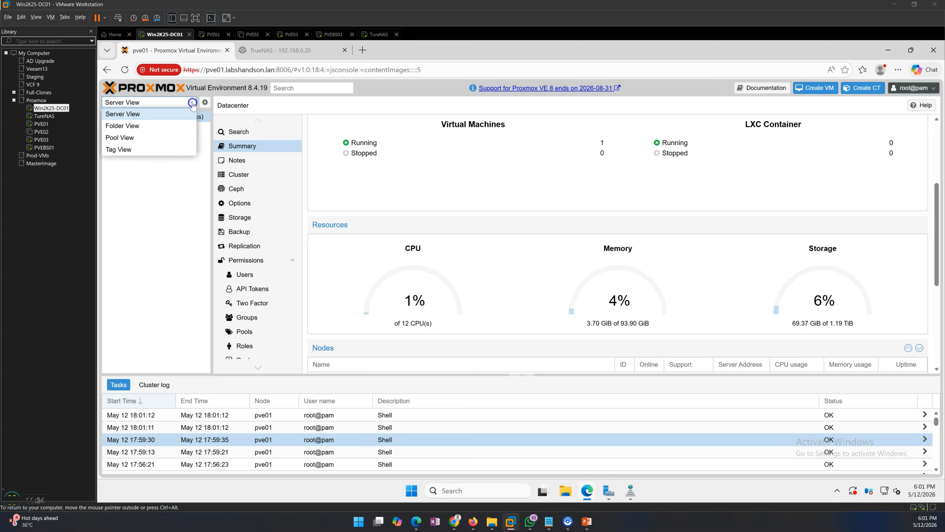
click(139, 124)
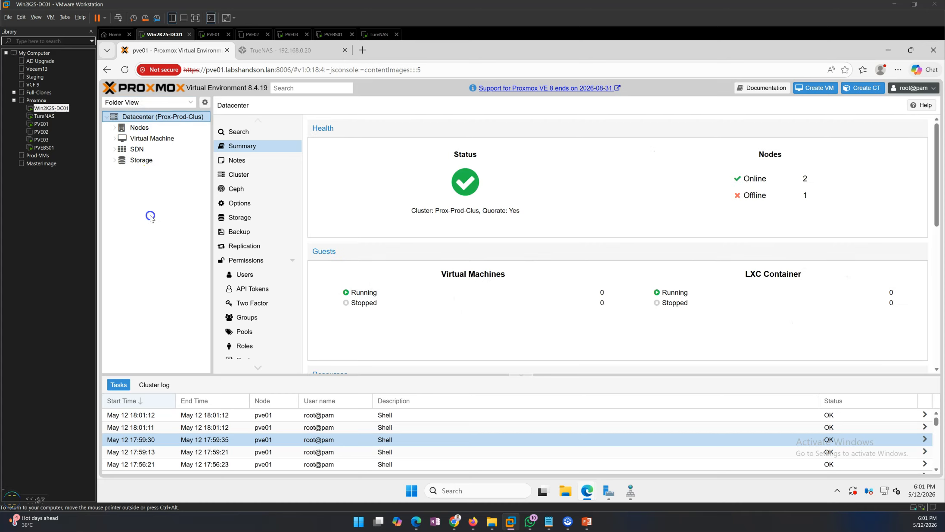
click(115, 127)
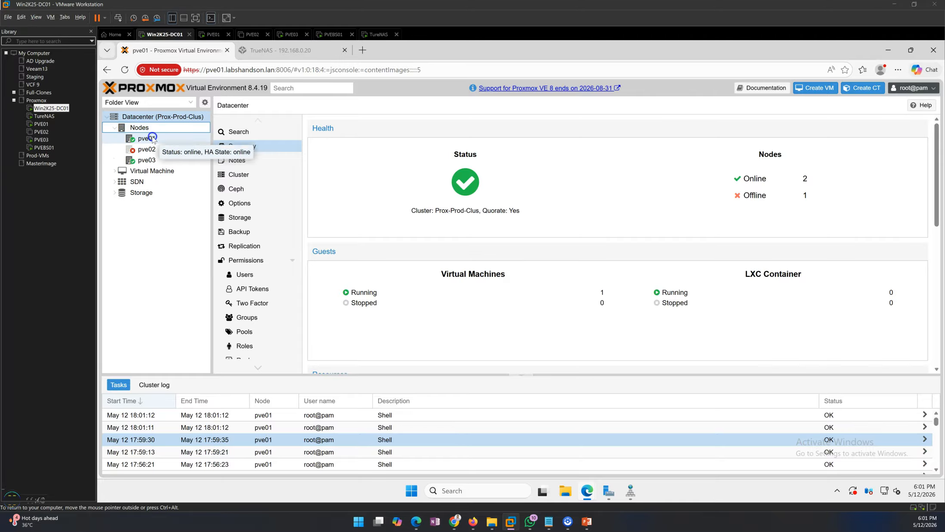
click(144, 127)
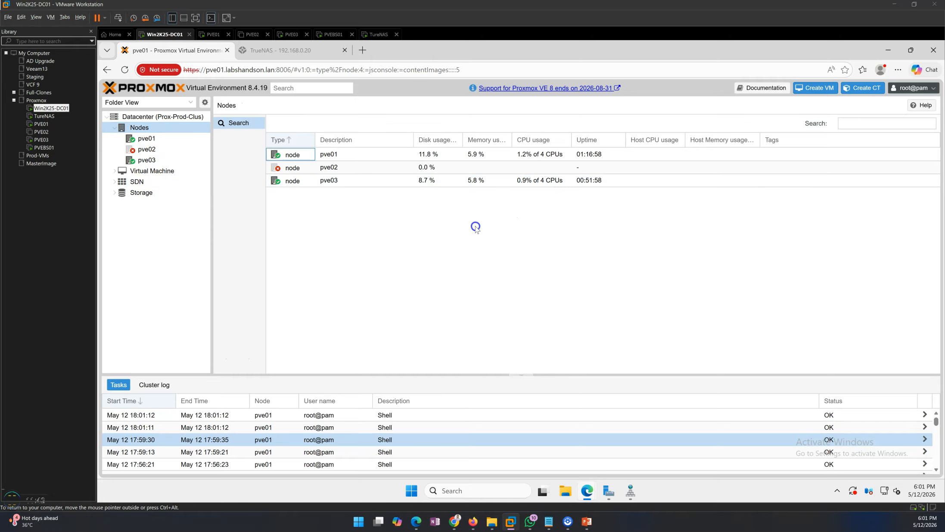
Expand the virtual machine list, check VM 103's summary for its current node, and open its console
click(124, 171)
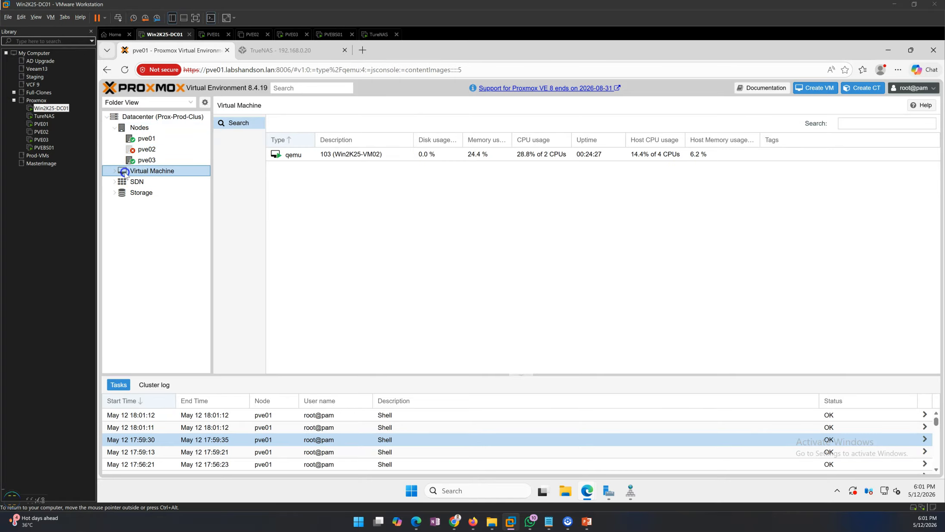
click(113, 171)
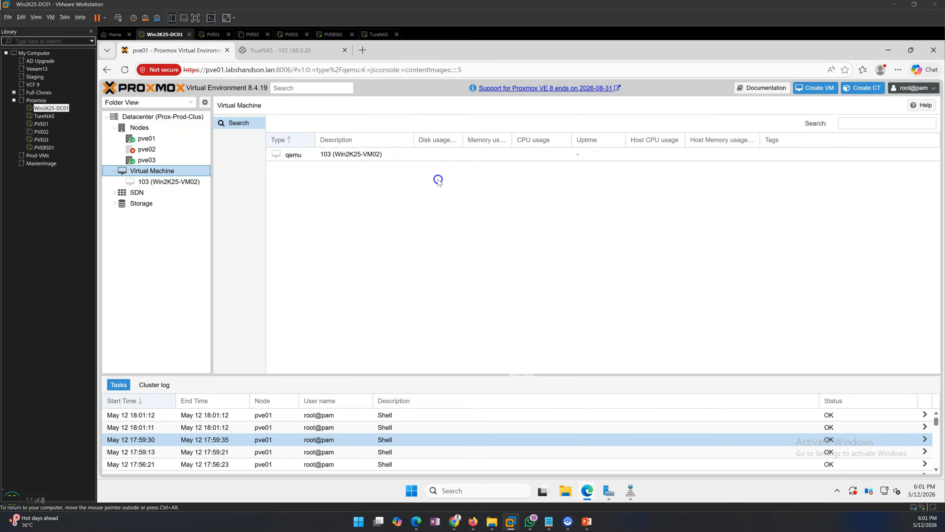
click(206, 181)
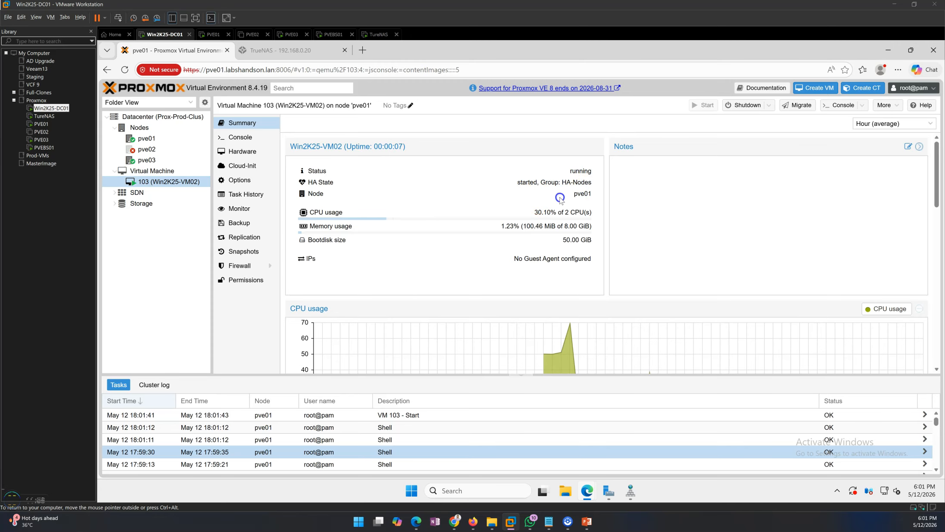
drag(575, 194, 591, 195)
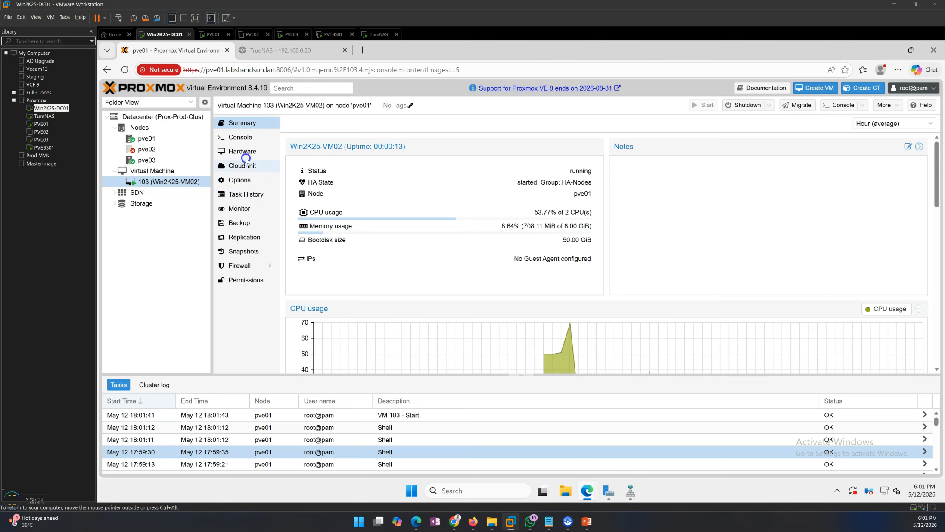
click(241, 137)
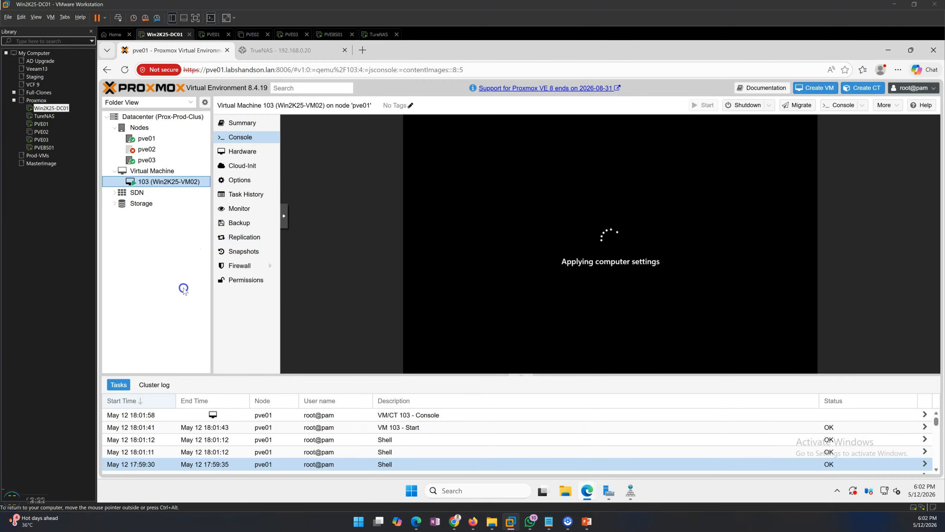
click(345, 282)
Switch to the PowerPoint slide with the HA step-by-step guide, and return to the Proxmox console in VMware Workstation
mouse_move(588, 520)
click(587, 481)
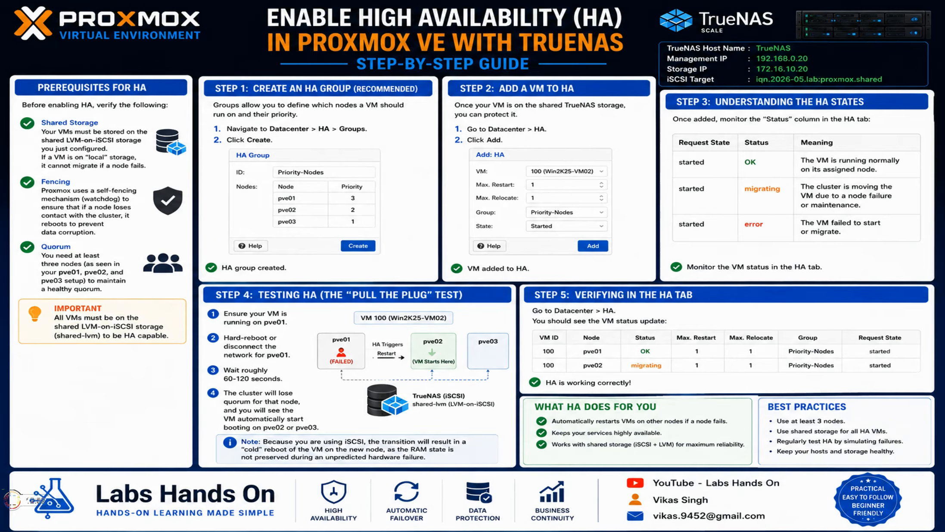
key(alt+Tab)
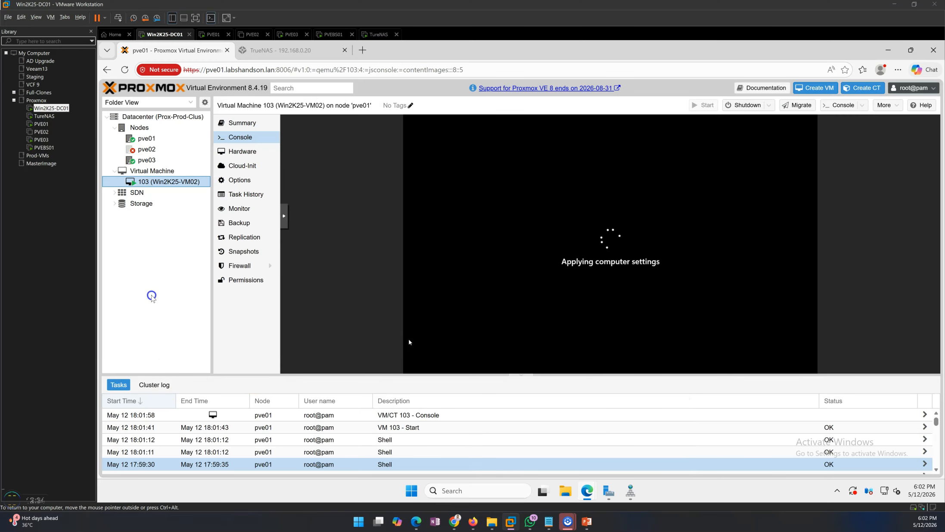
Review the node, virtual machine and storage listings in the resource tree, ending on the virtual machine list
click(147, 129)
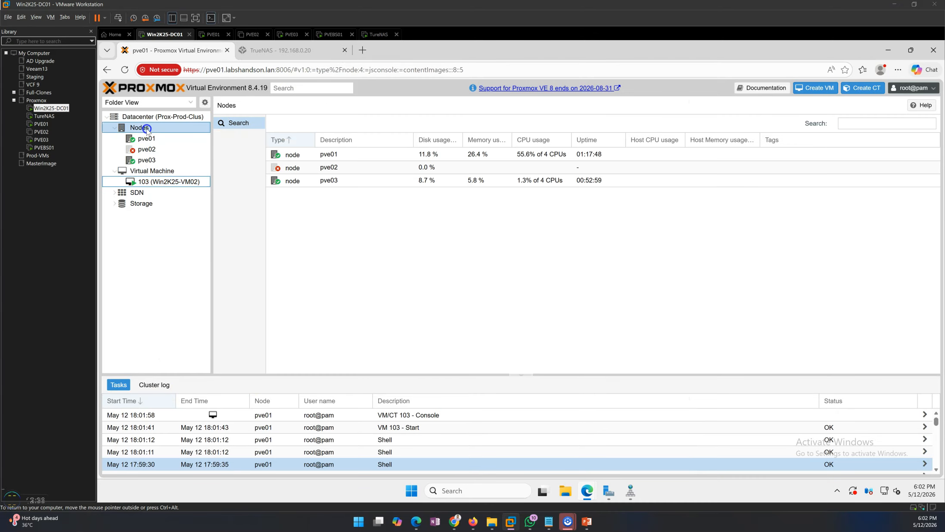
click(136, 171)
click(524, 154)
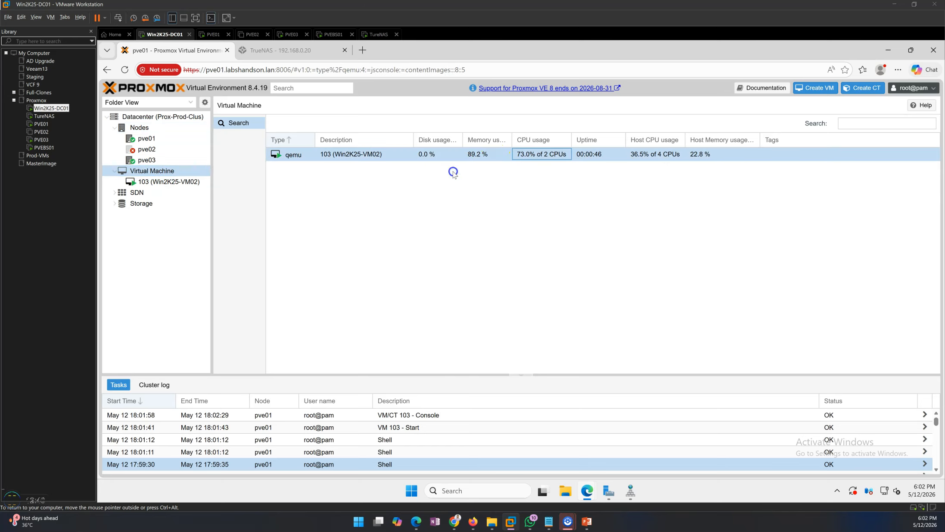
click(137, 128)
click(419, 258)
double_click(140, 204)
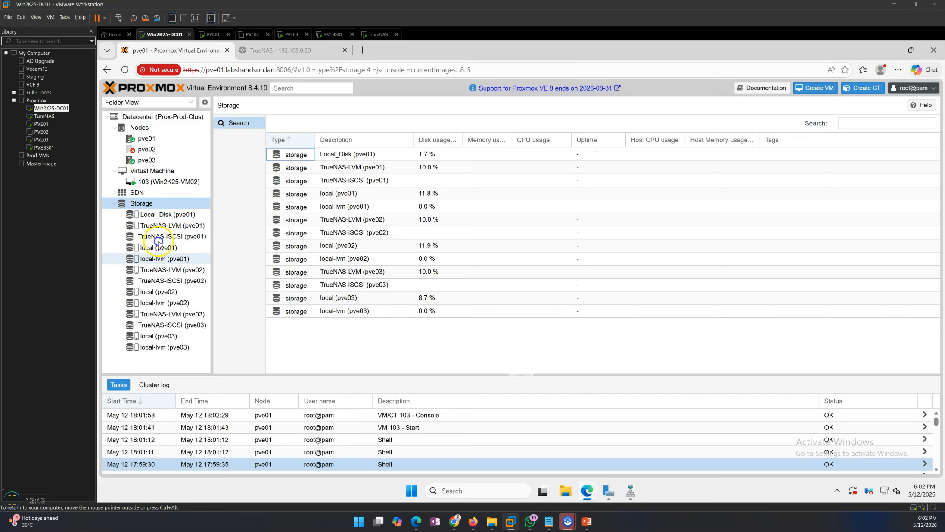
click(114, 204)
click(157, 178)
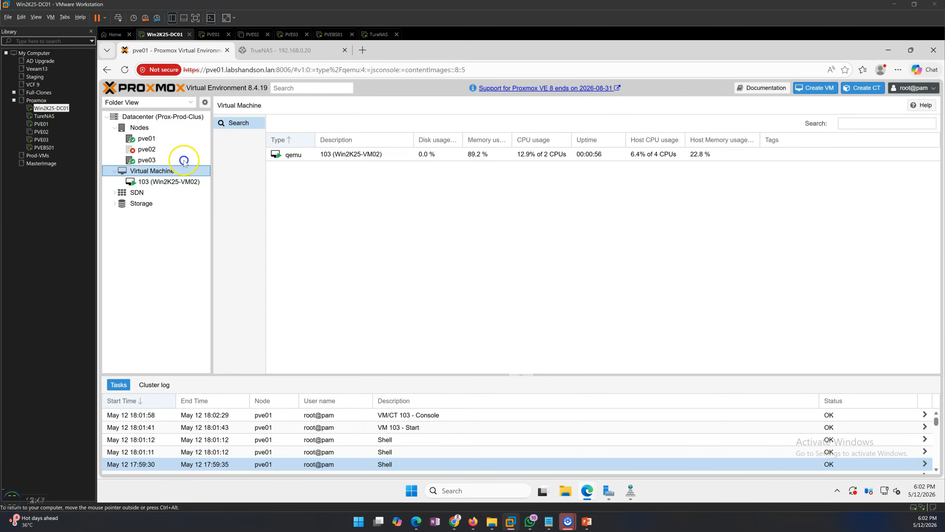
Check the PVE02 machine's power state in VMware Workstation, and return to VM 103's console on Win2K25-DC01
click(253, 34)
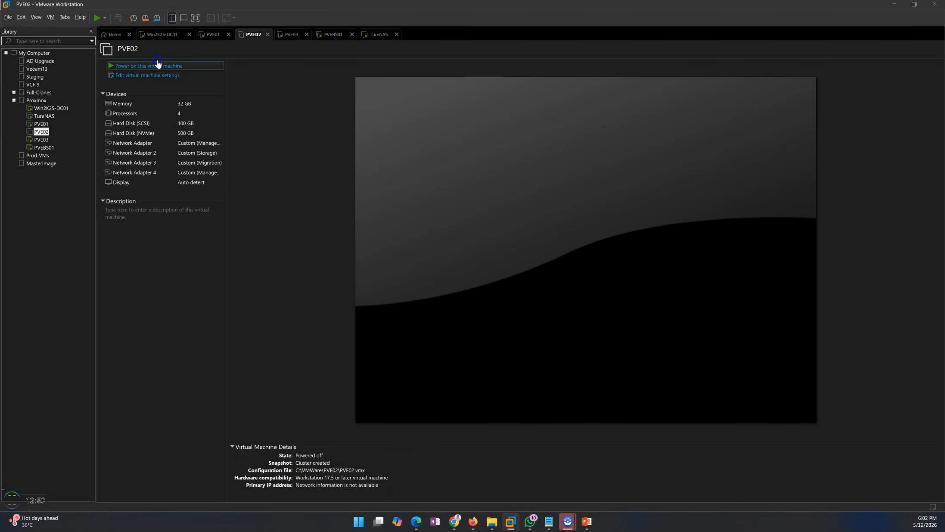
click(163, 35)
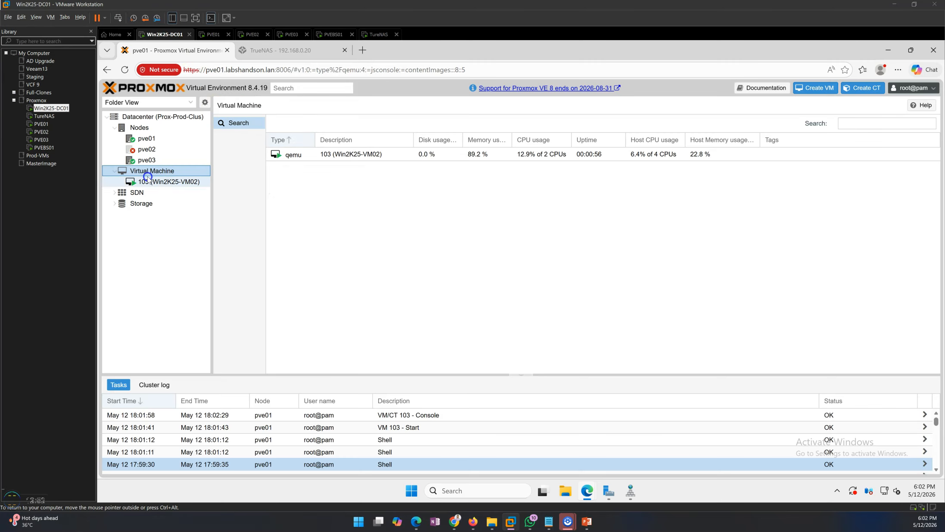
click(168, 182)
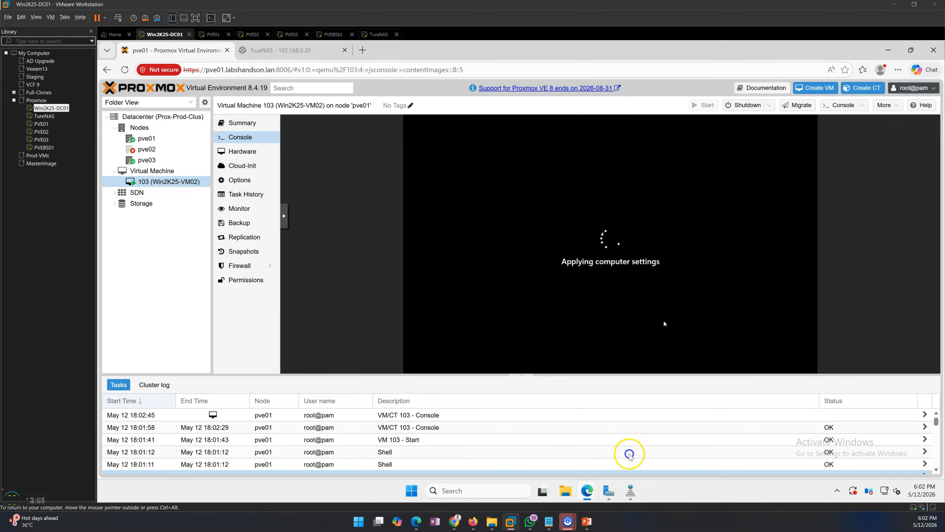
Switch to the PowerPoint slide show and advance from the HA guide to the closing slide
click(587, 521)
click(589, 484)
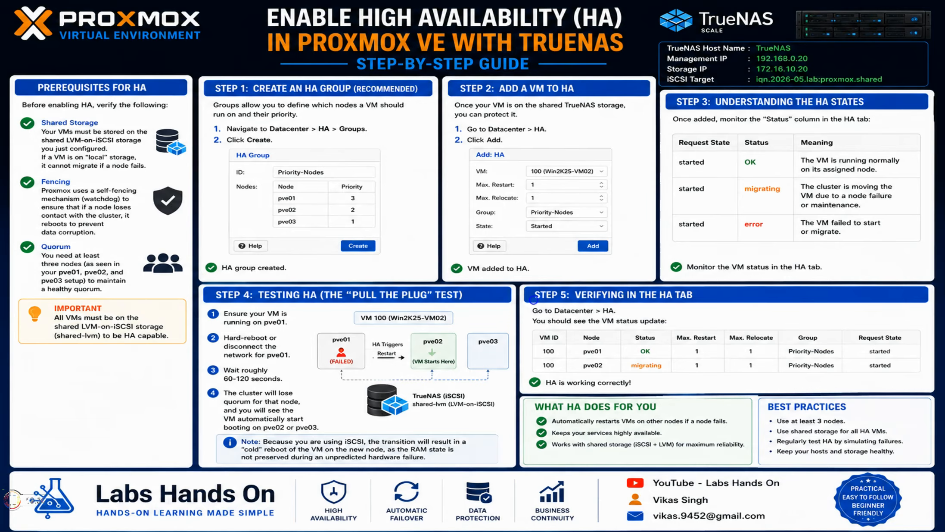
click(534, 300)
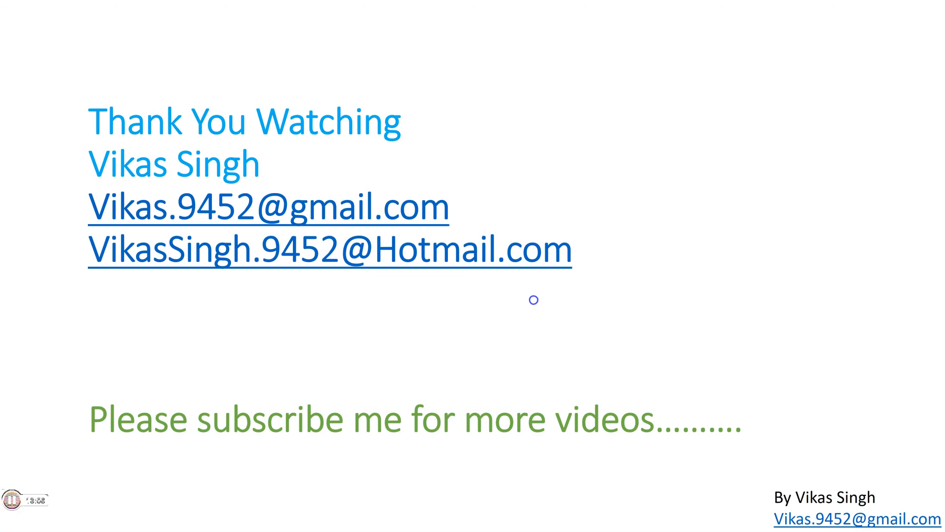